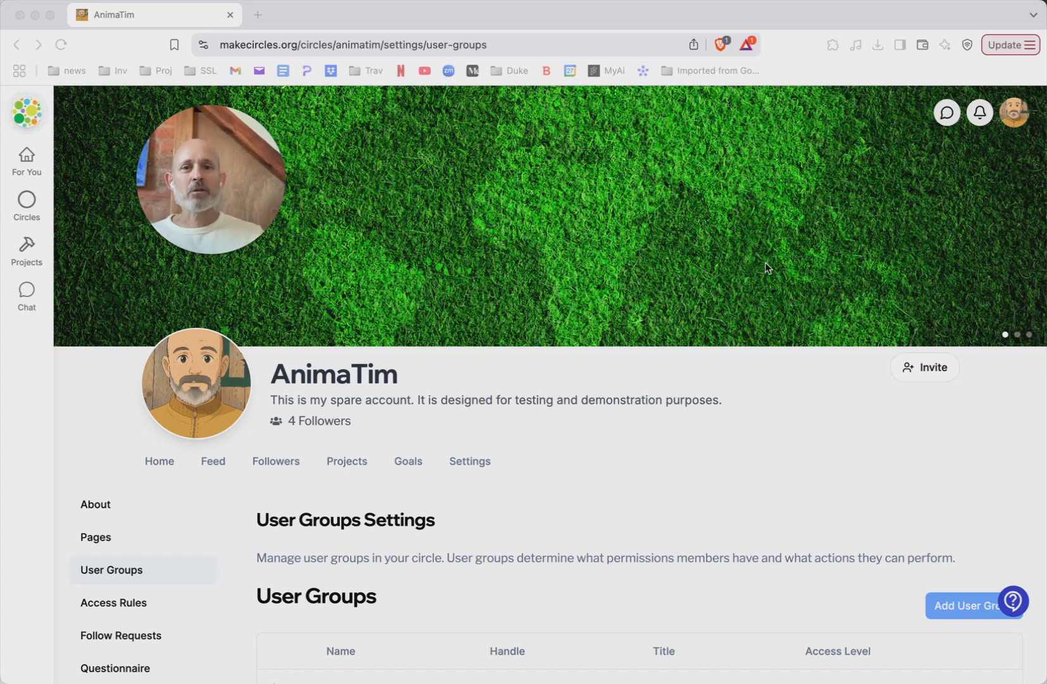
Step: Add a new user group to the circle and name it Close Friends
scroll(754, 317, down, 1)
scroll(755, 317, up, 1)
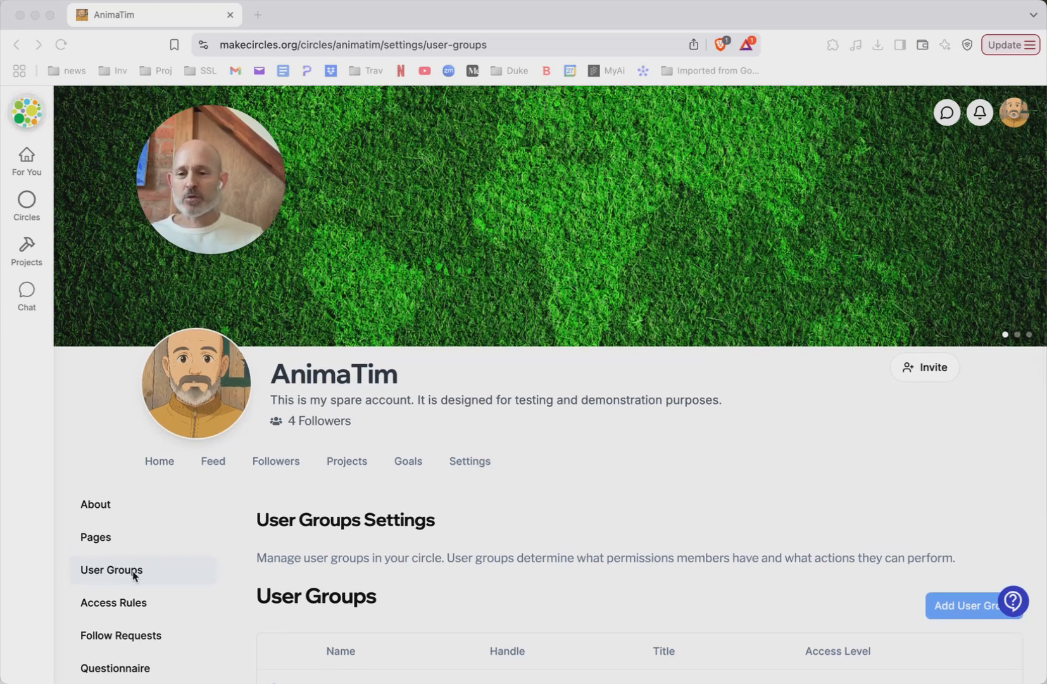
scroll(490, 519, down, 3)
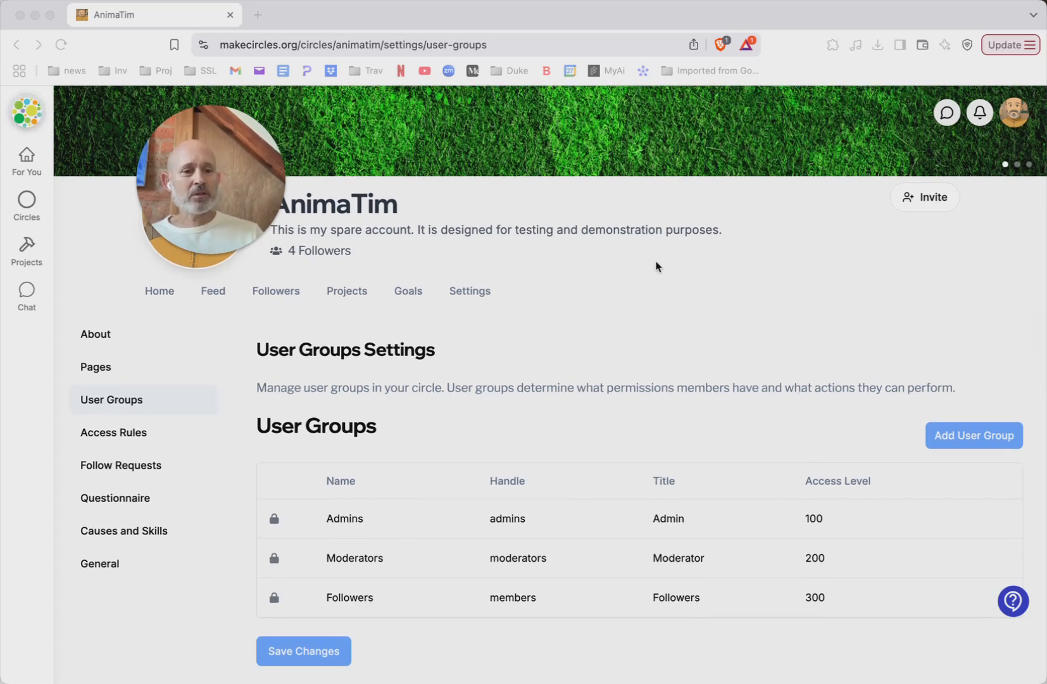
click(973, 438)
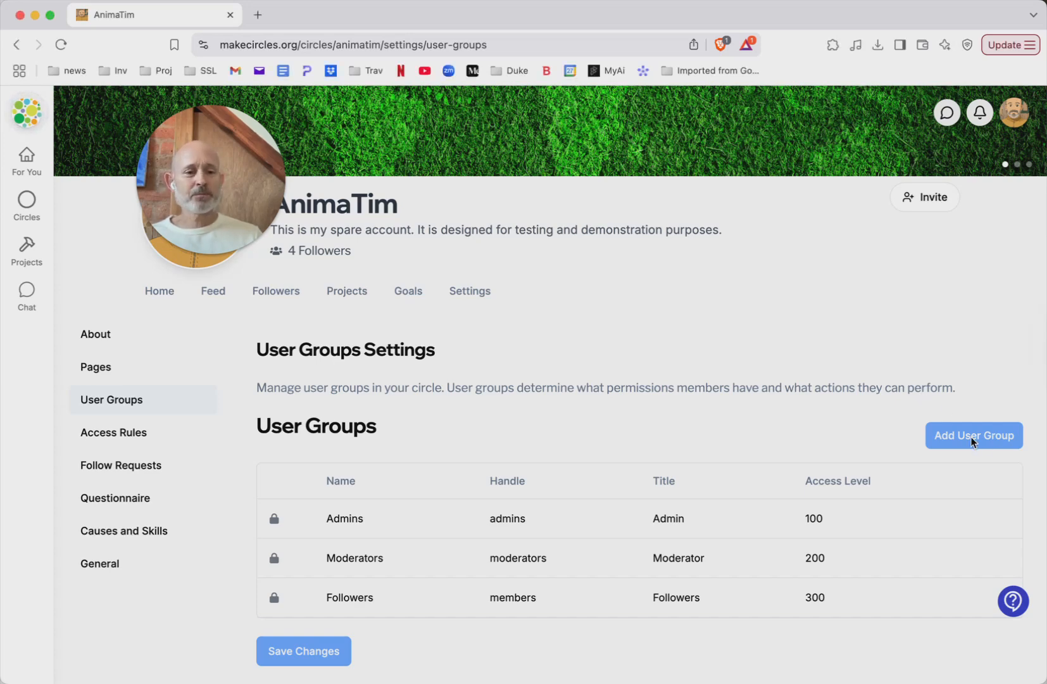
click(978, 437)
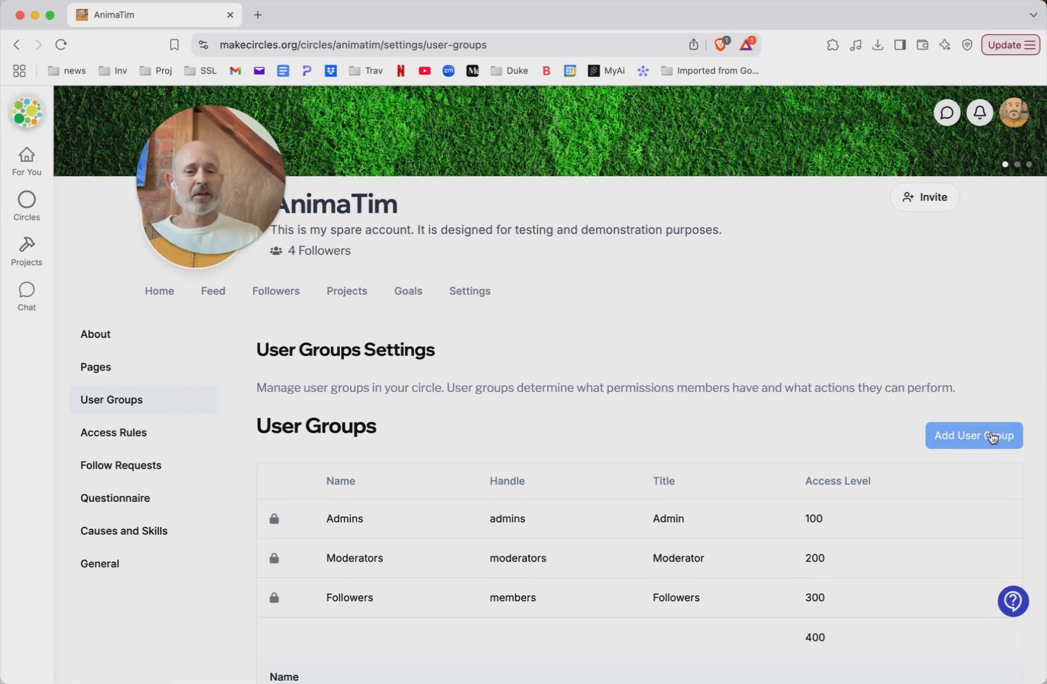
scroll(825, 418, down, 5)
click(394, 380)
click(406, 425)
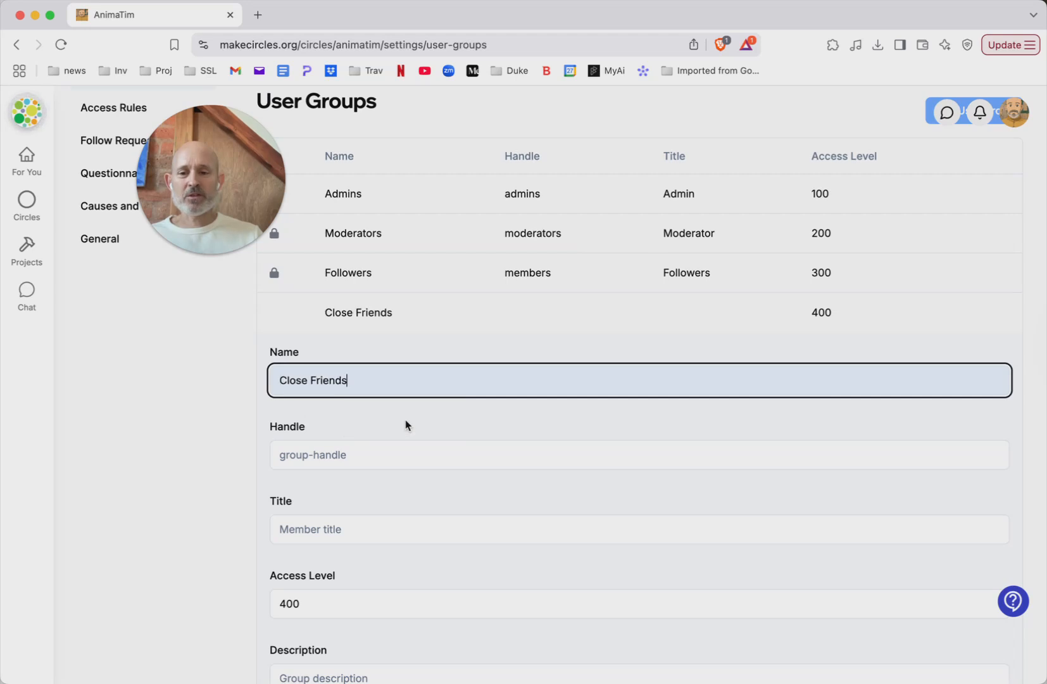
Step: Give the Close Friends group the handle closefriends and the member title Close Friend
scroll(582, 481, down, 1)
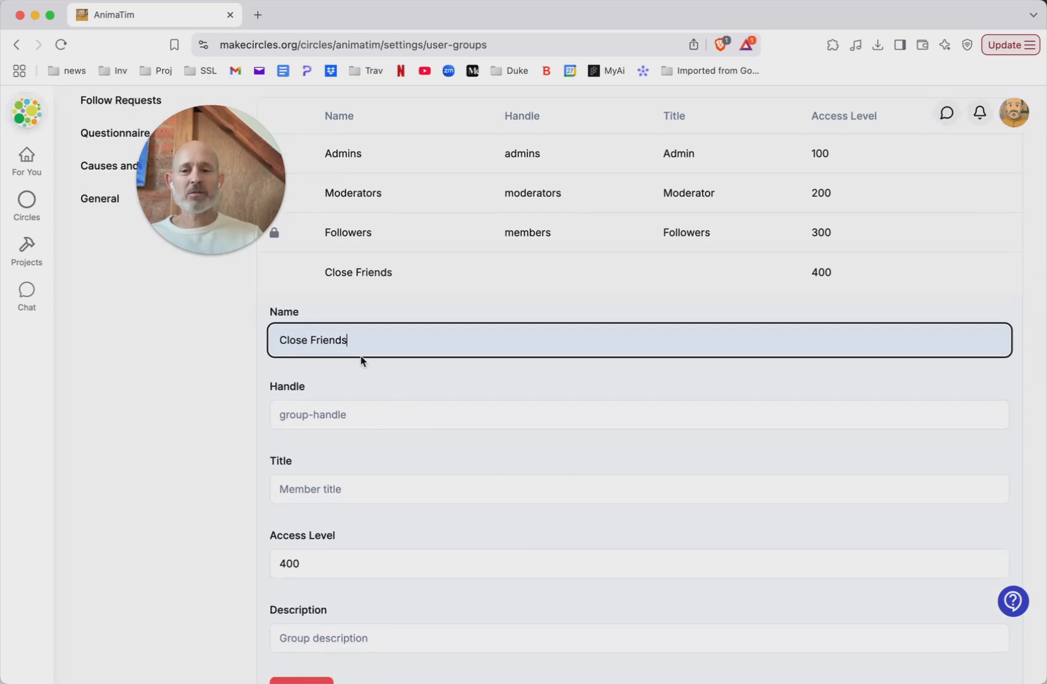
click(404, 418)
click(391, 459)
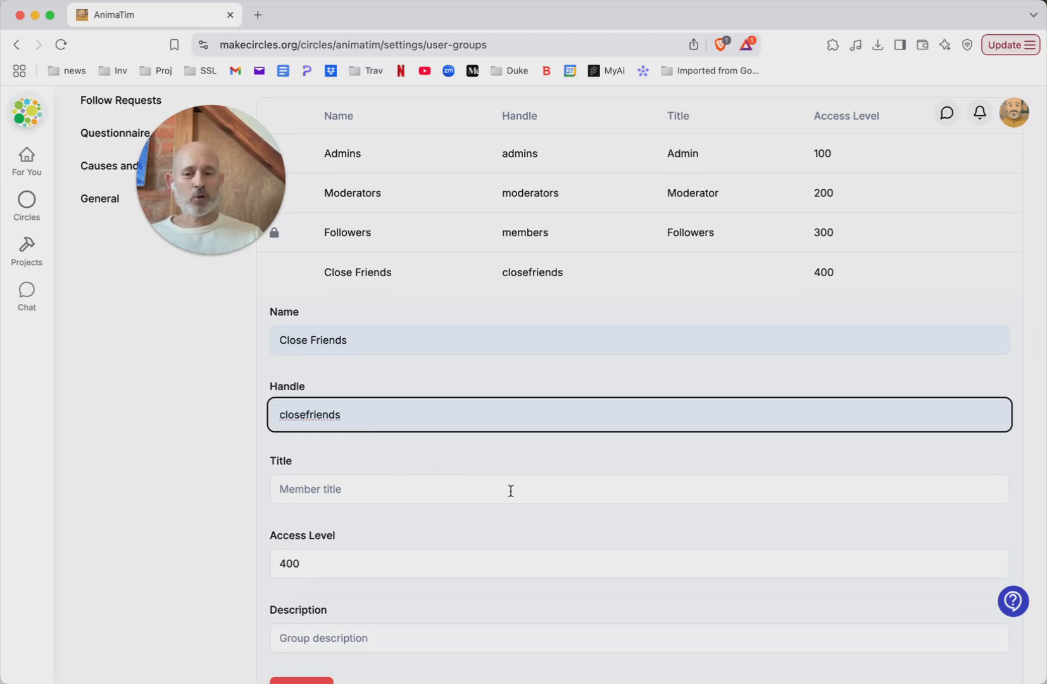
click(407, 488)
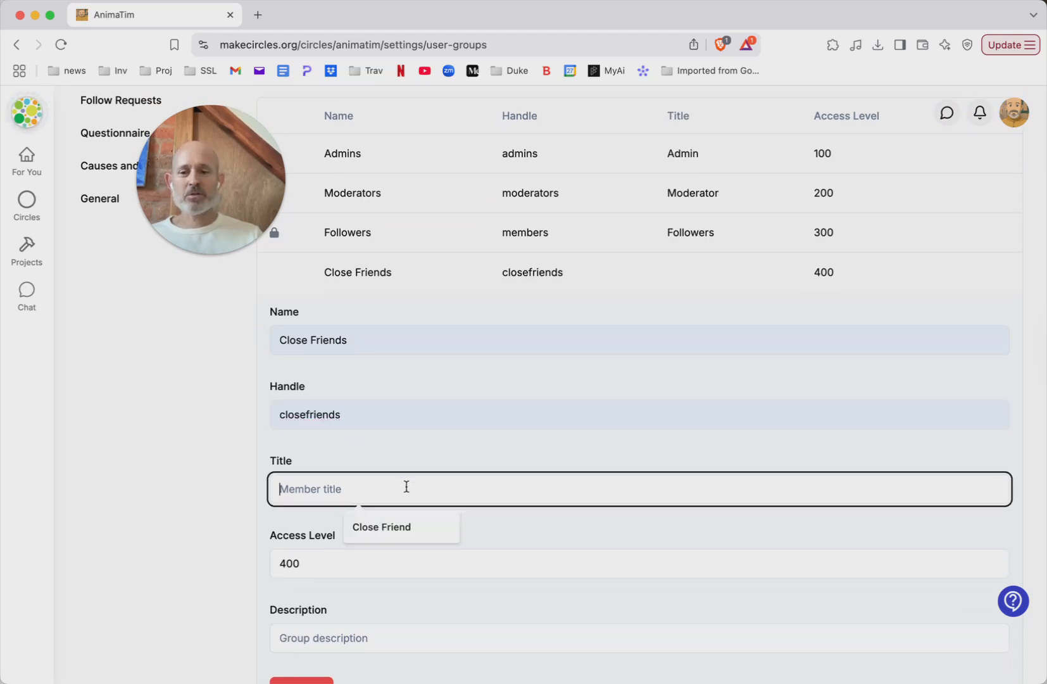
click(393, 530)
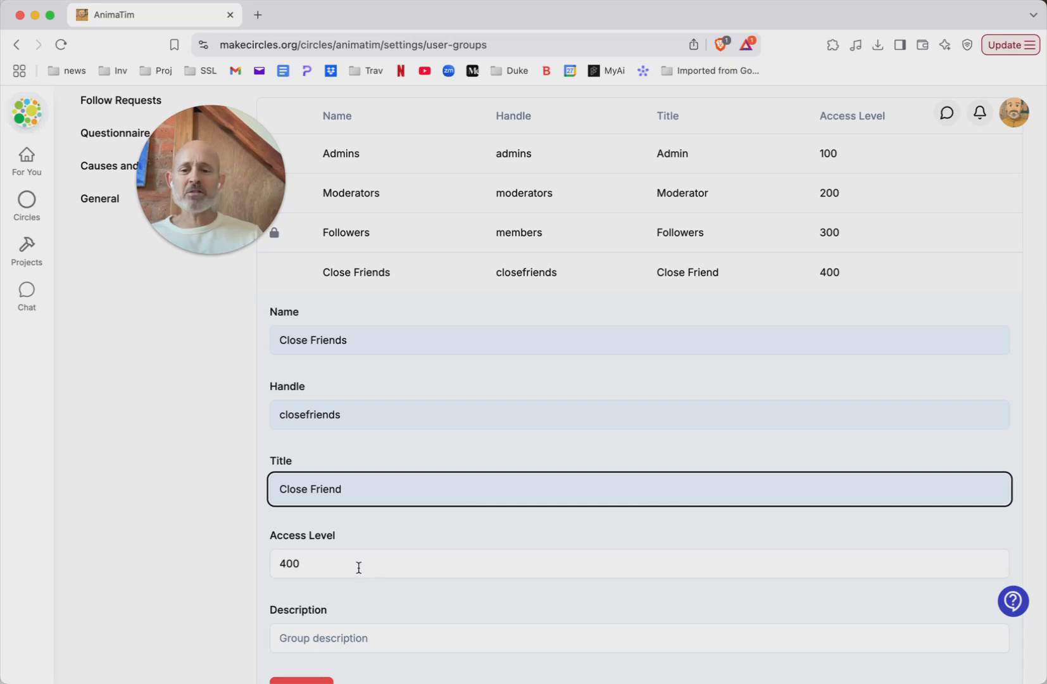
Step: Set the group's description to "People that are close to me" and save the user group changes
scroll(399, 558, down, 3)
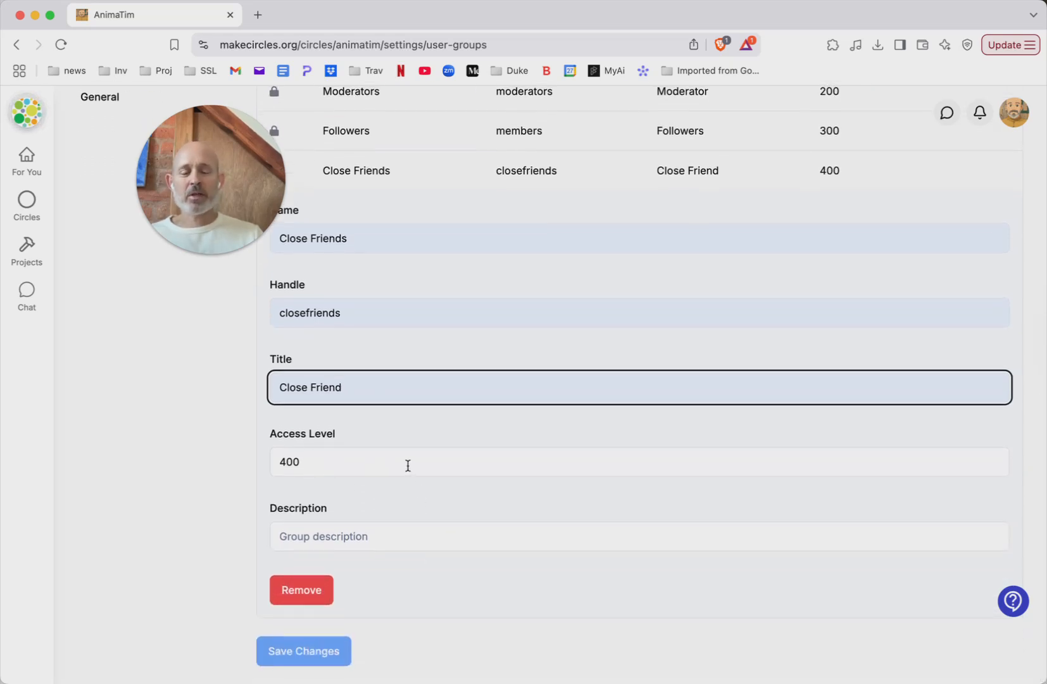
click(394, 538)
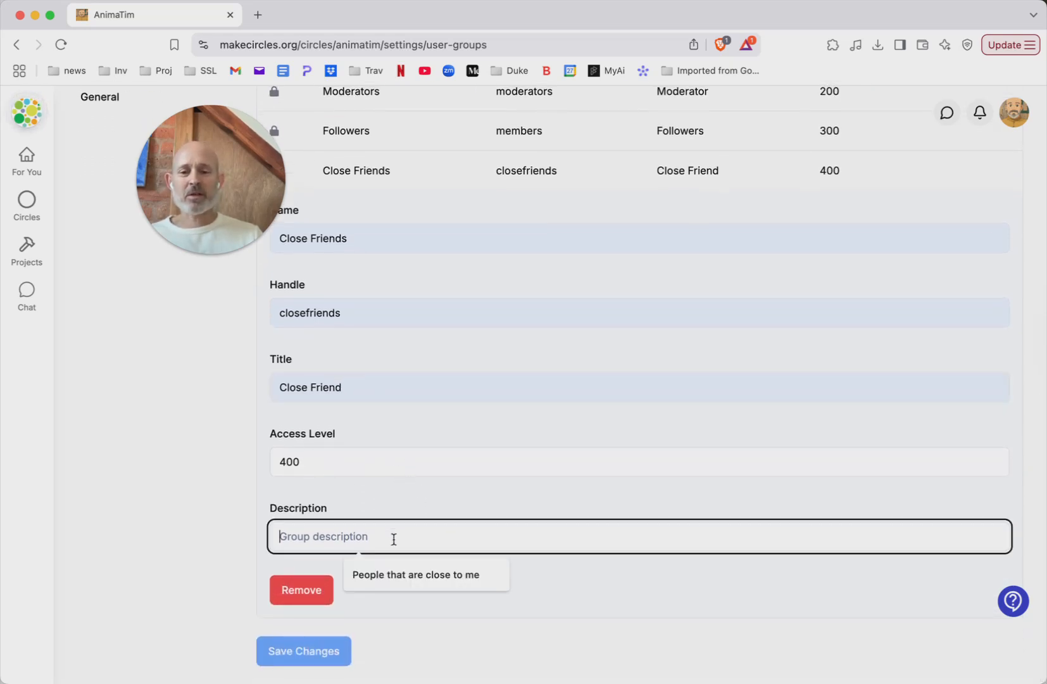
click(402, 577)
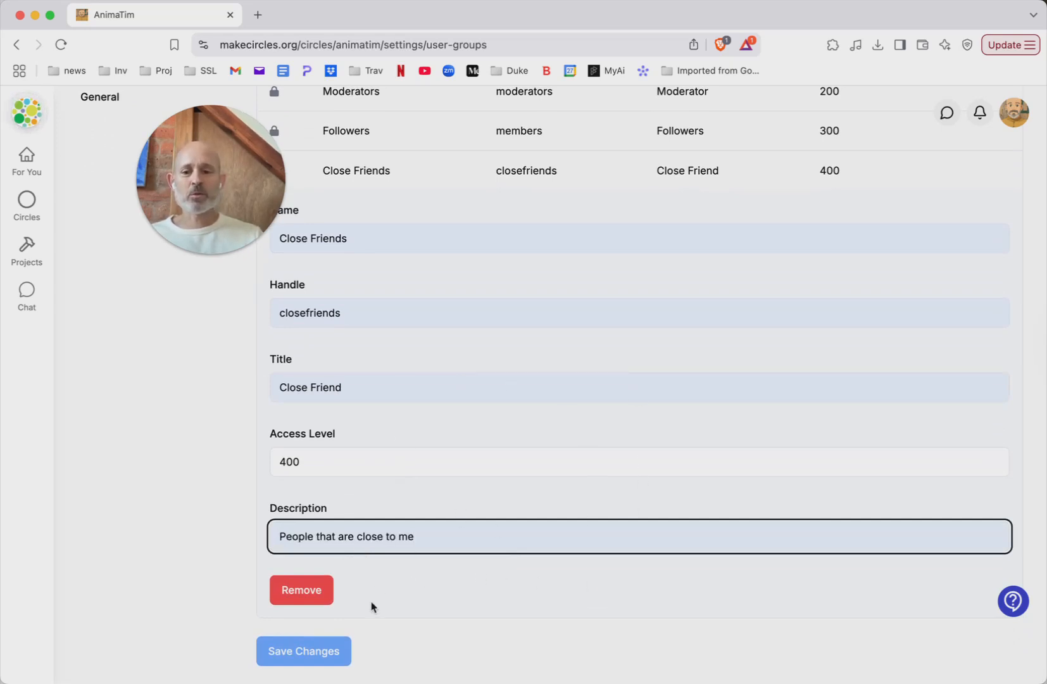
click(297, 662)
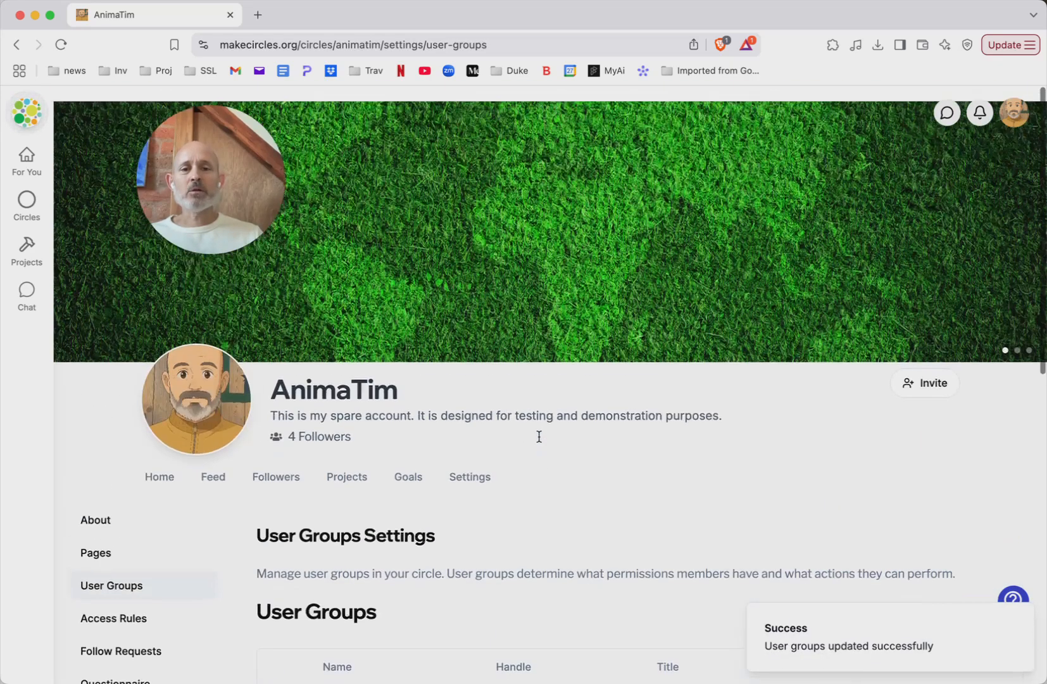
Step: Open the circle's Access Rules and examine the Close Friends permissions from the general section down to Settings
scroll(539, 437, down, 2)
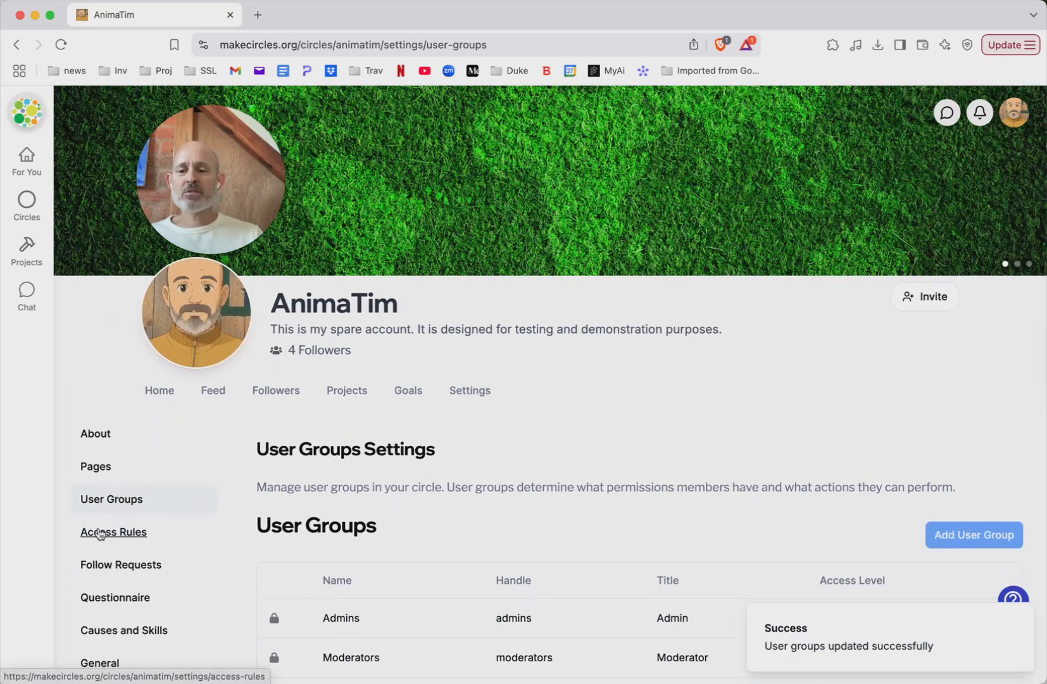
click(100, 534)
scroll(650, 488, down, 5)
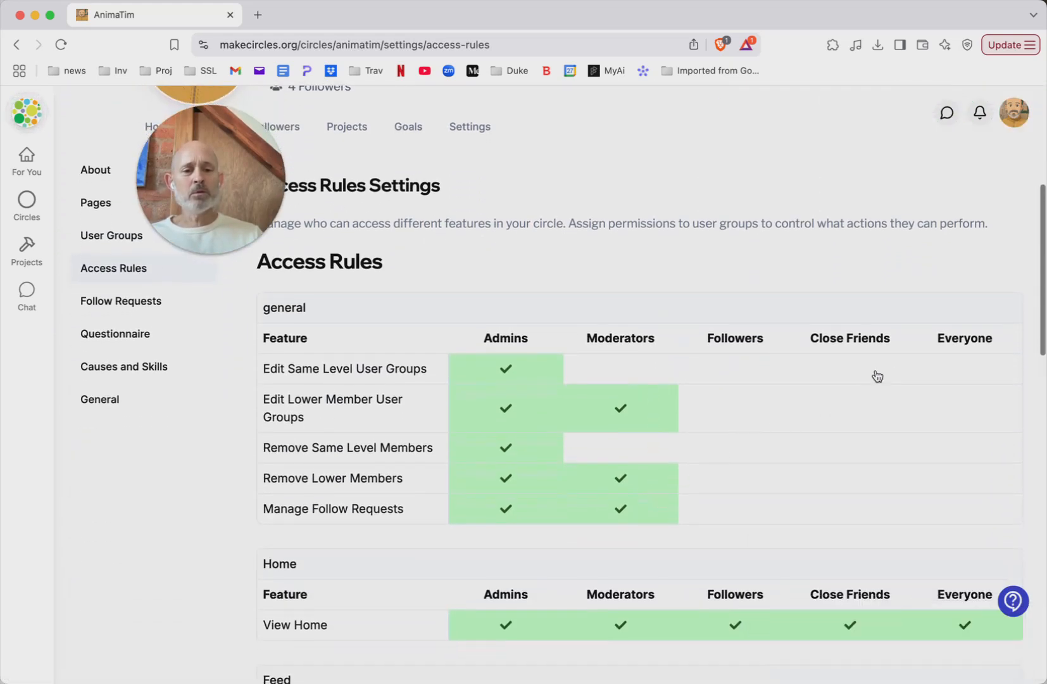
scroll(875, 342, down, 3)
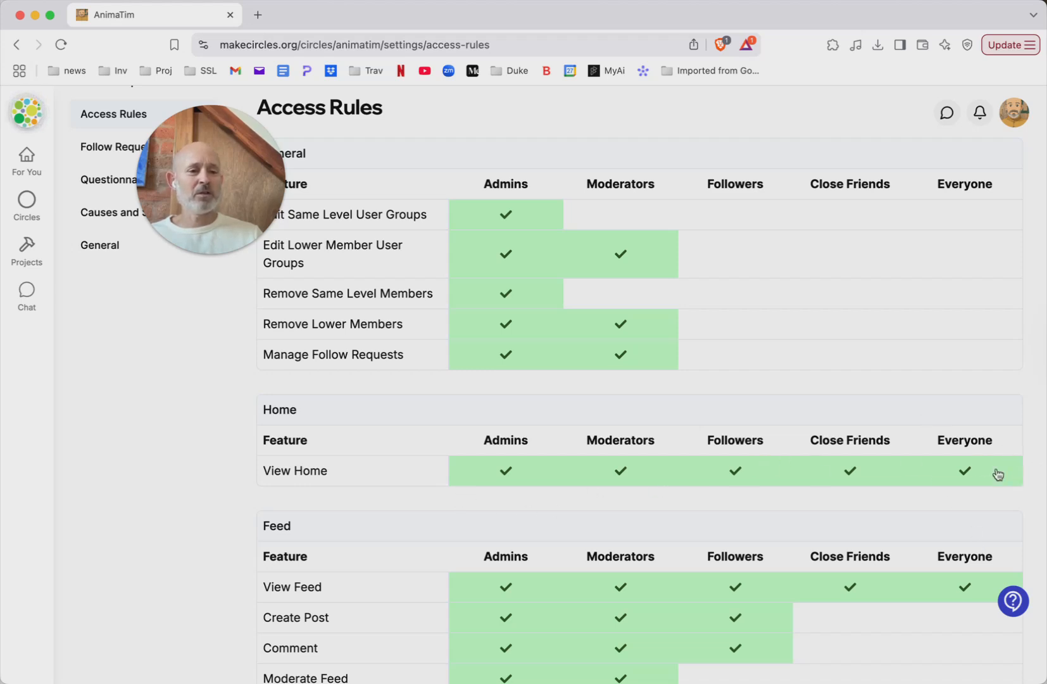
scroll(973, 493, down, 10)
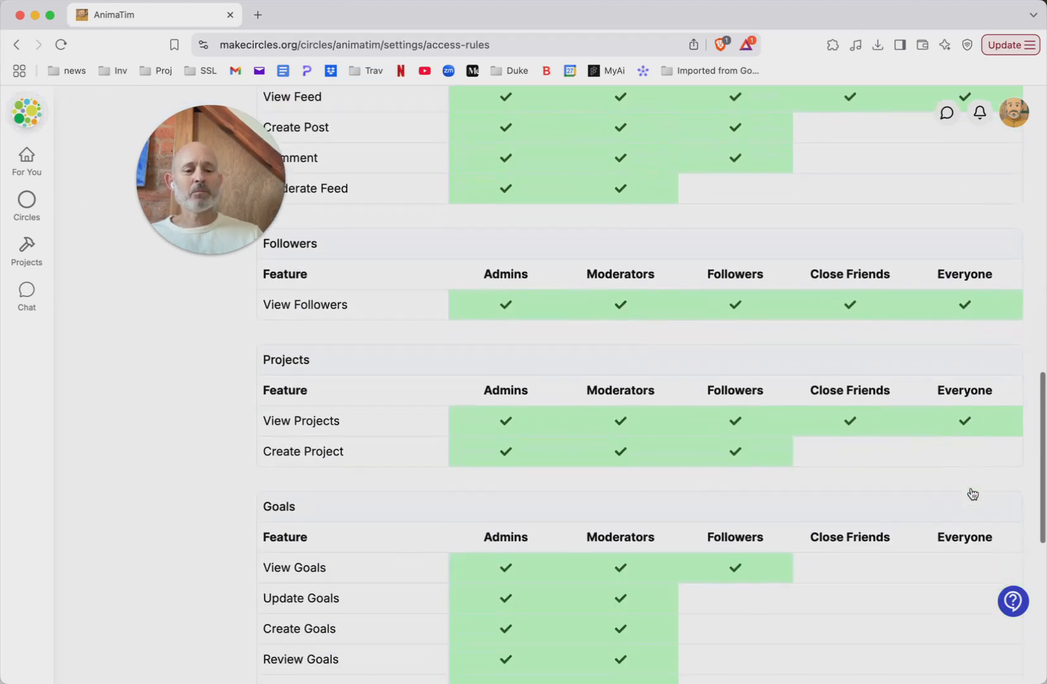
scroll(972, 493, down, 7)
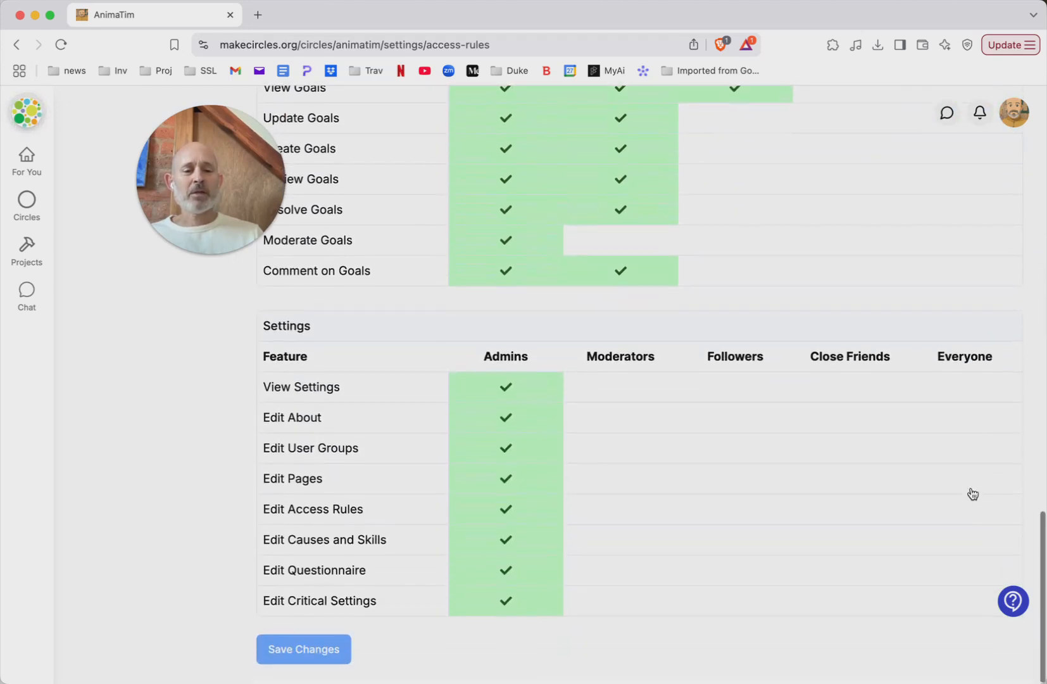
scroll(973, 492, up, 10)
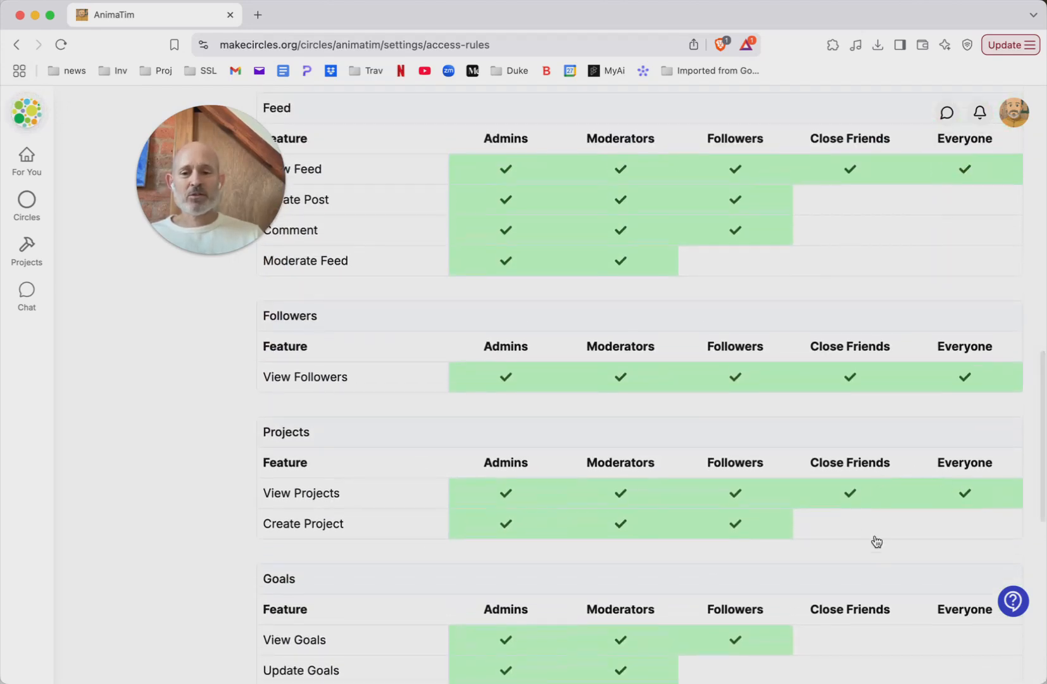
scroll(885, 513, down, 7)
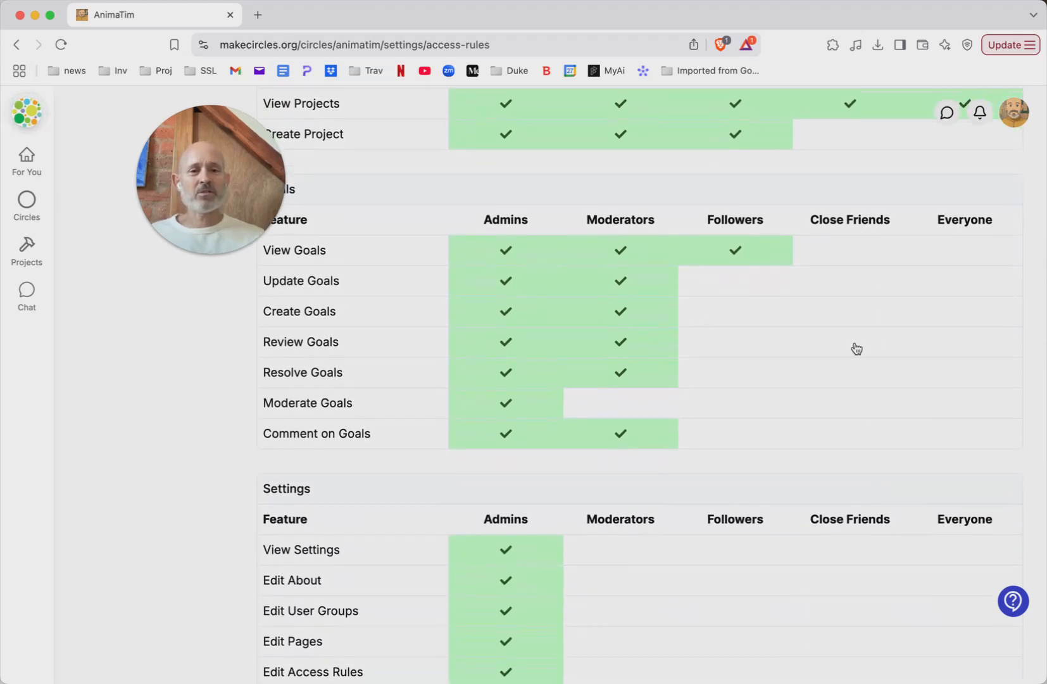
scroll(856, 348, up, 1)
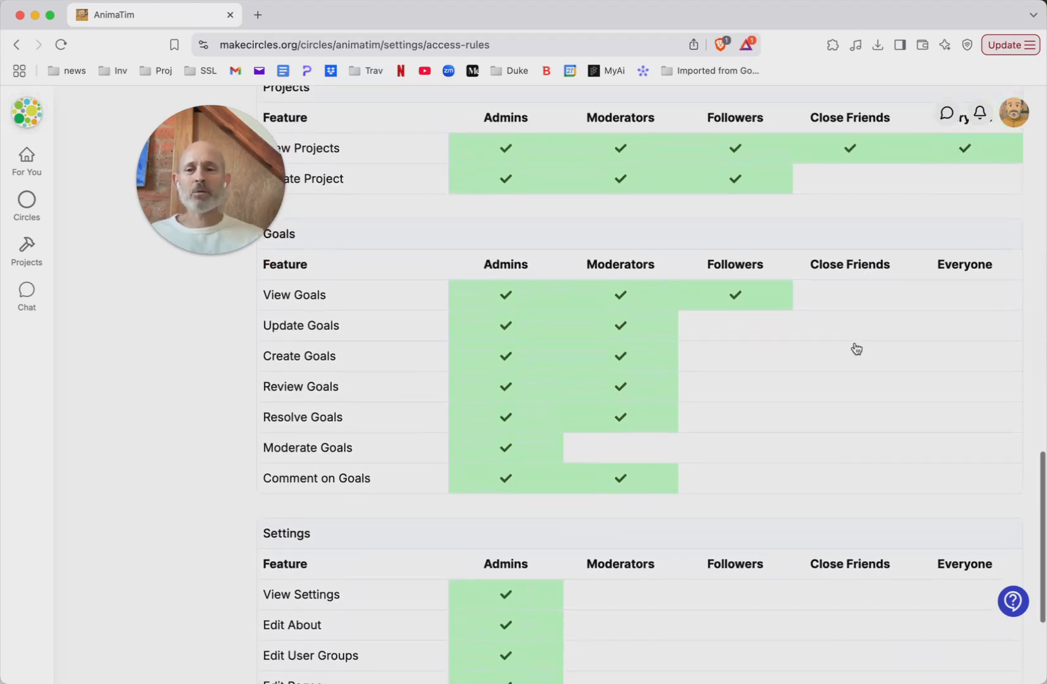
Step: Grant the Close Friends group the View Goals and Comment on Goals permissions
click(839, 307)
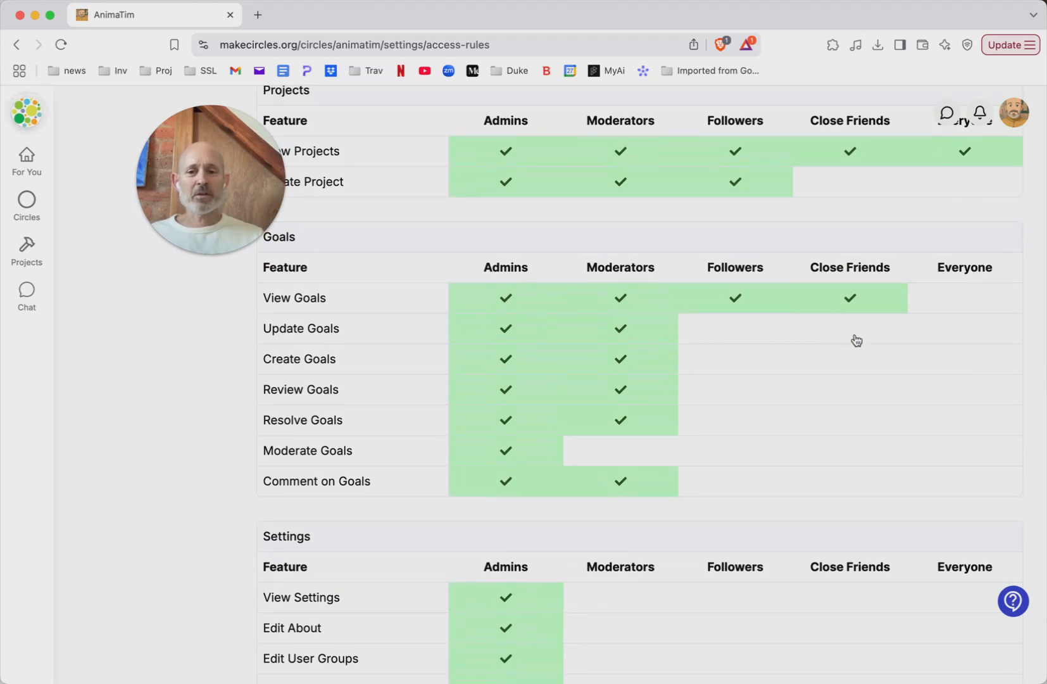
scroll(845, 399, down, 1)
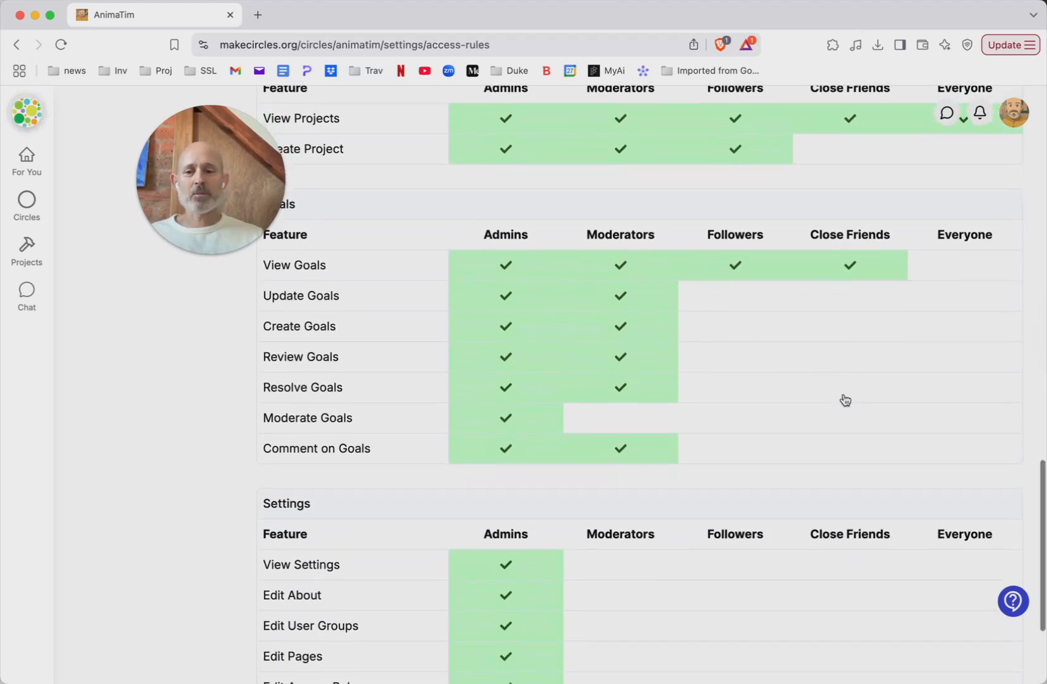
click(850, 449)
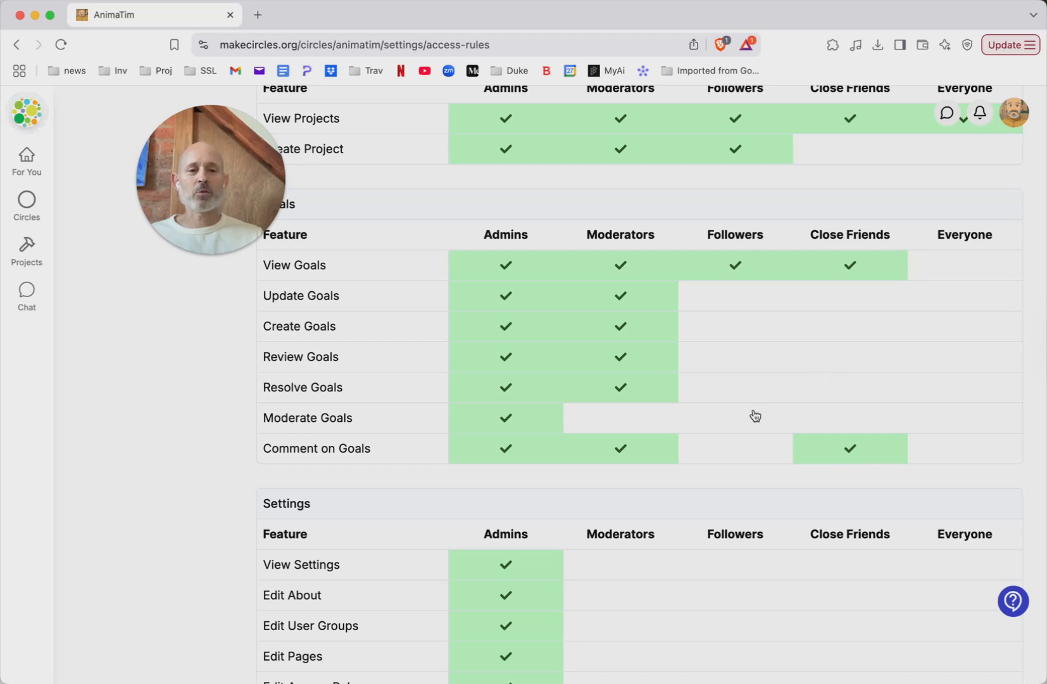
Step: Review the full access rules table, comparing what each user group is allowed to do in every section
scroll(720, 555, down, 3)
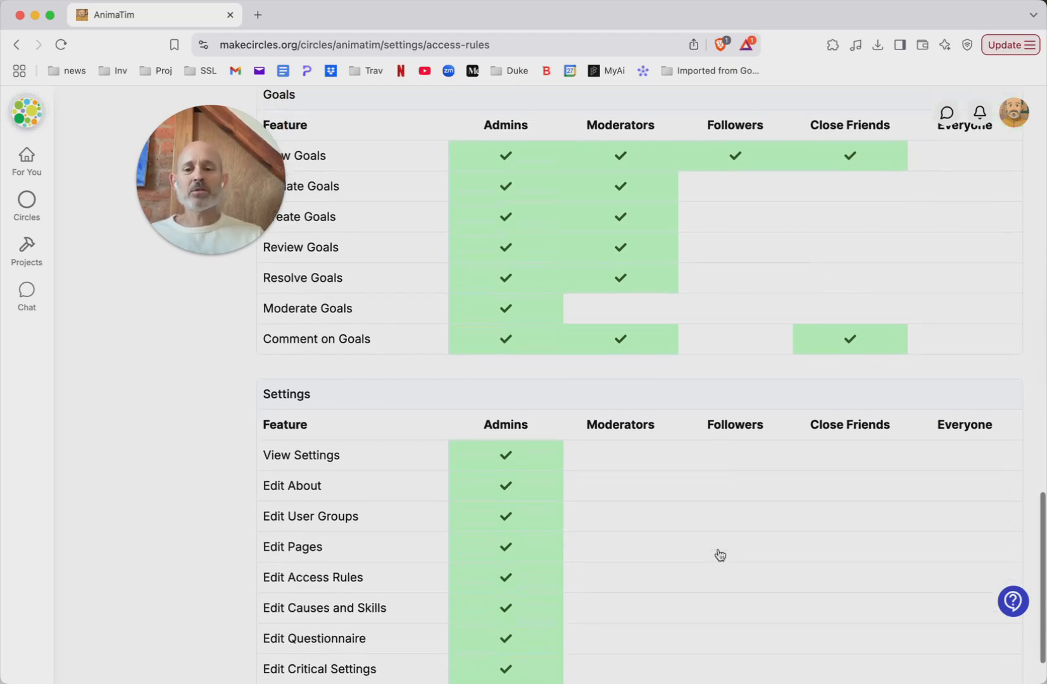
scroll(720, 554, up, 5)
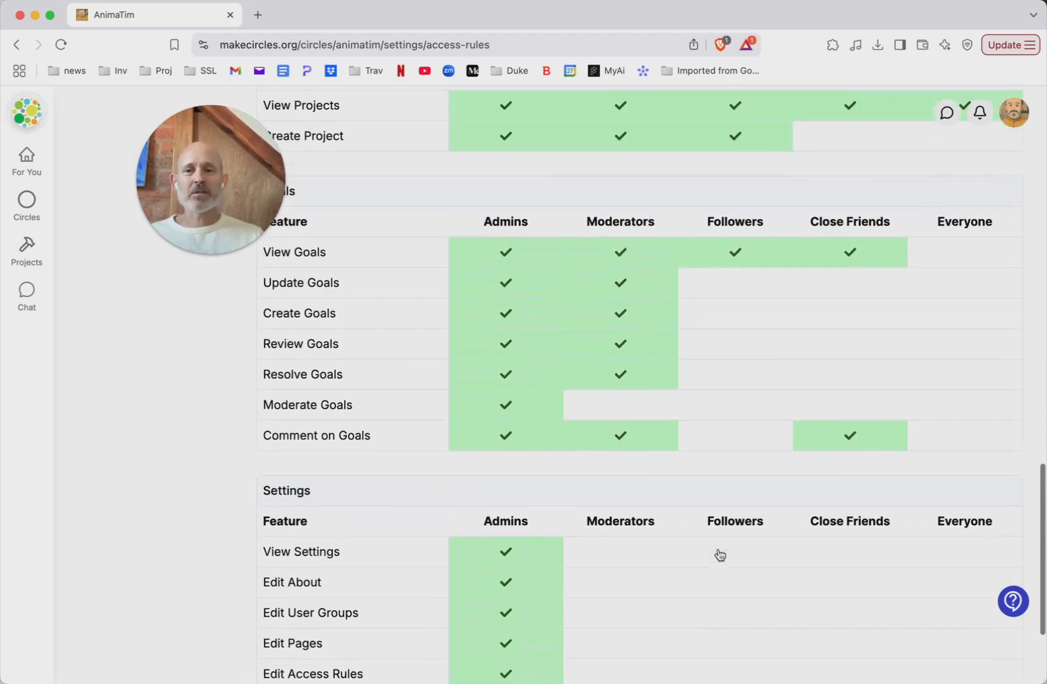
scroll(720, 555, up, 2)
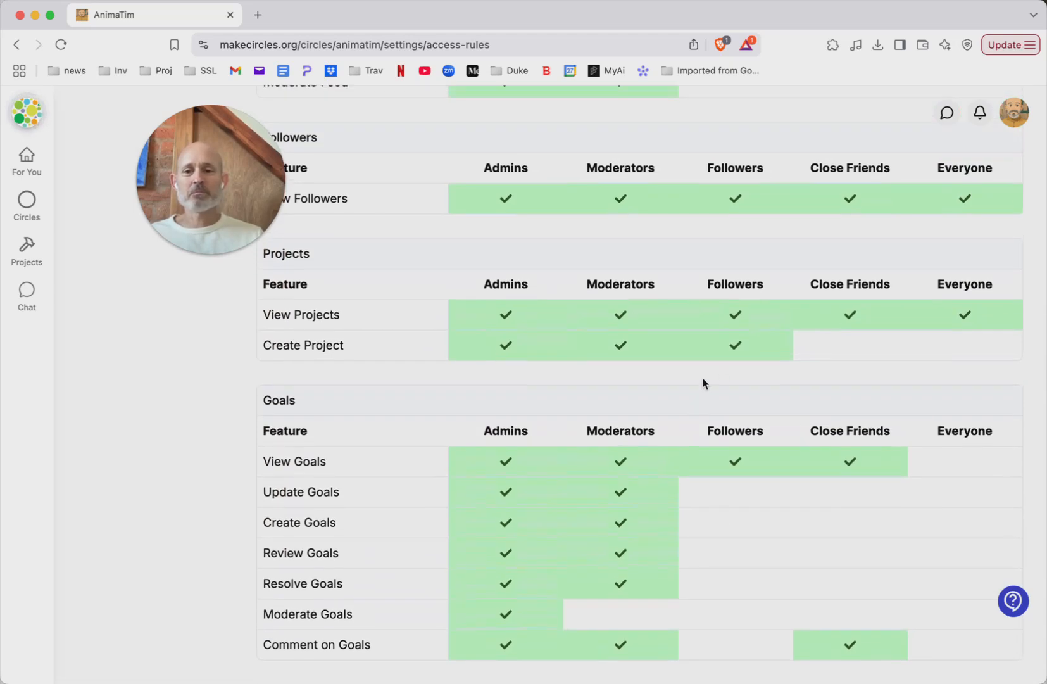
scroll(842, 350, up, 2)
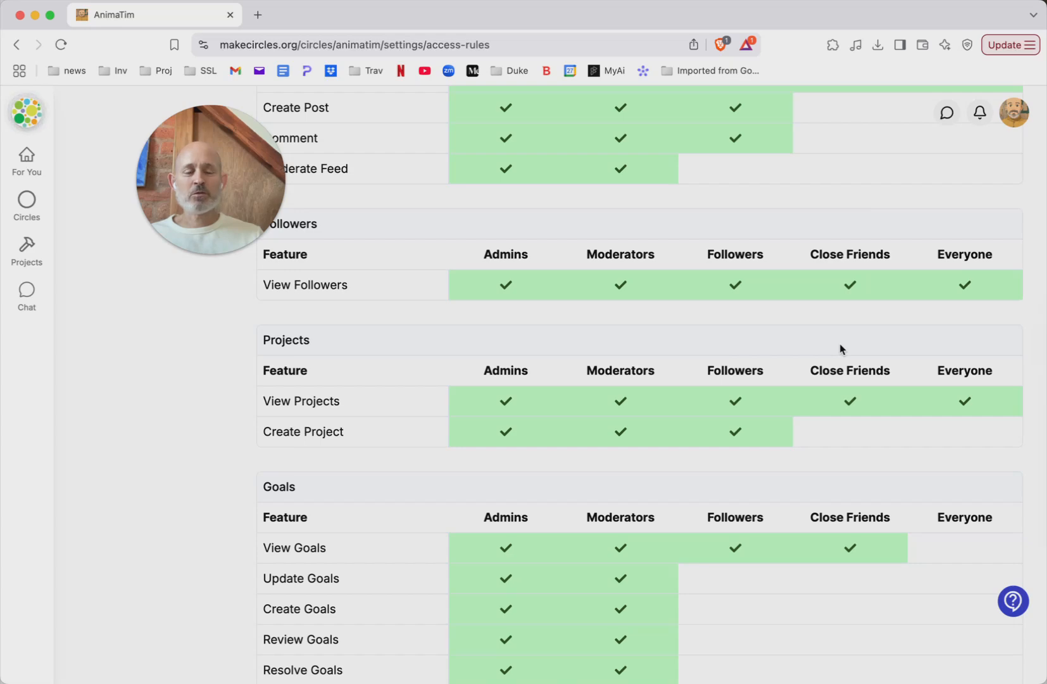
scroll(841, 349, down, 8)
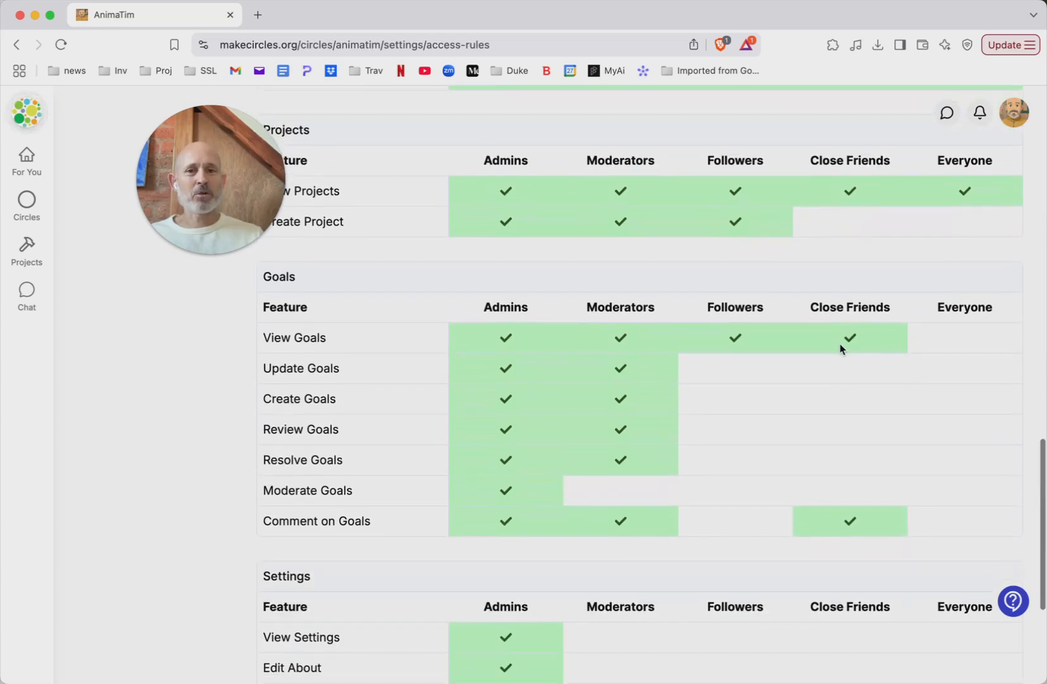
scroll(841, 350, down, 3)
scroll(841, 350, up, 12)
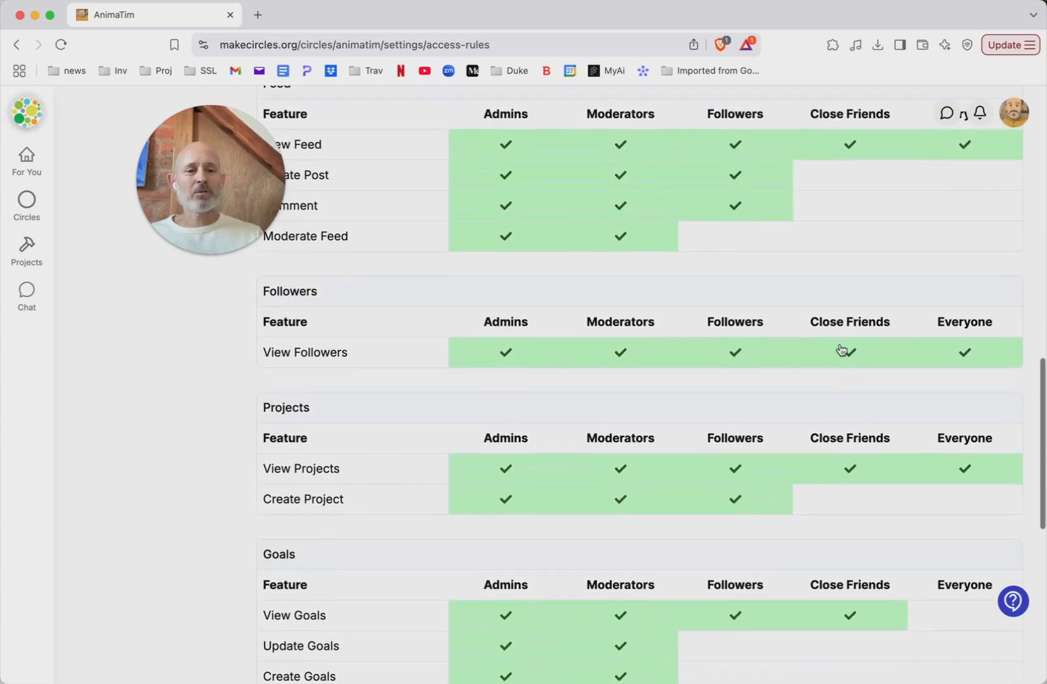
scroll(841, 349, up, 9)
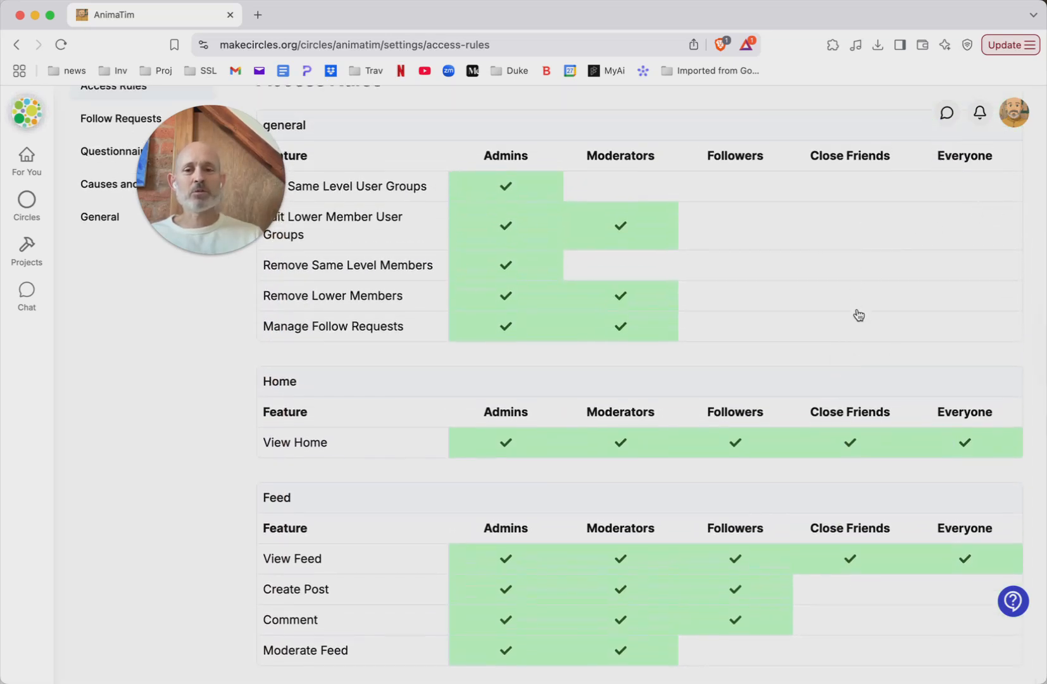
scroll(859, 315, down, 11)
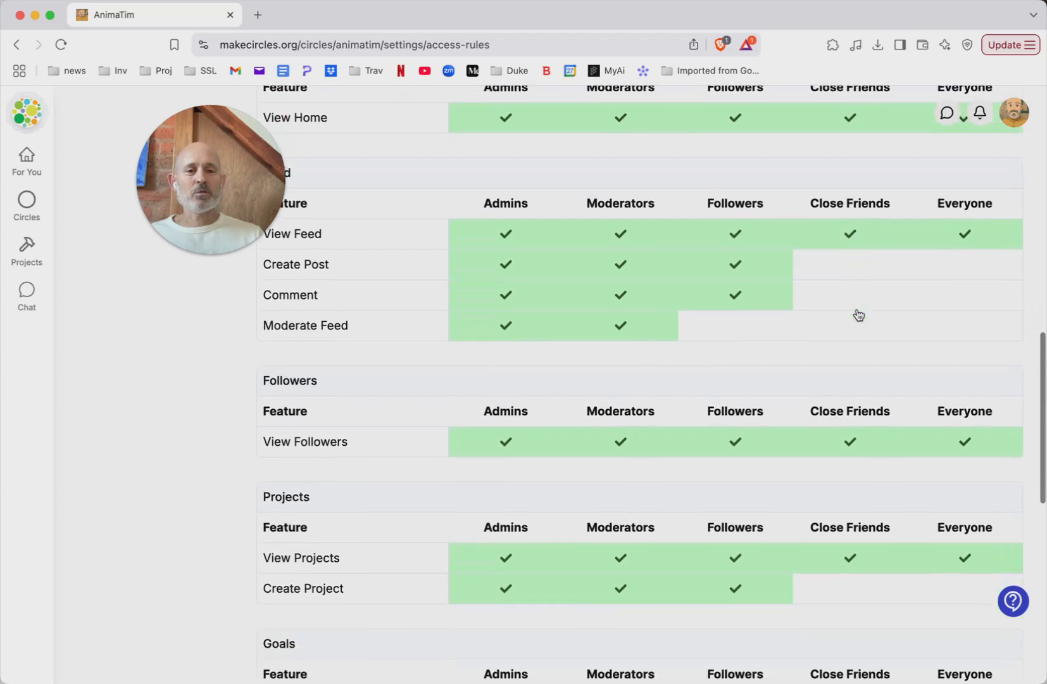
scroll(859, 315, down, 11)
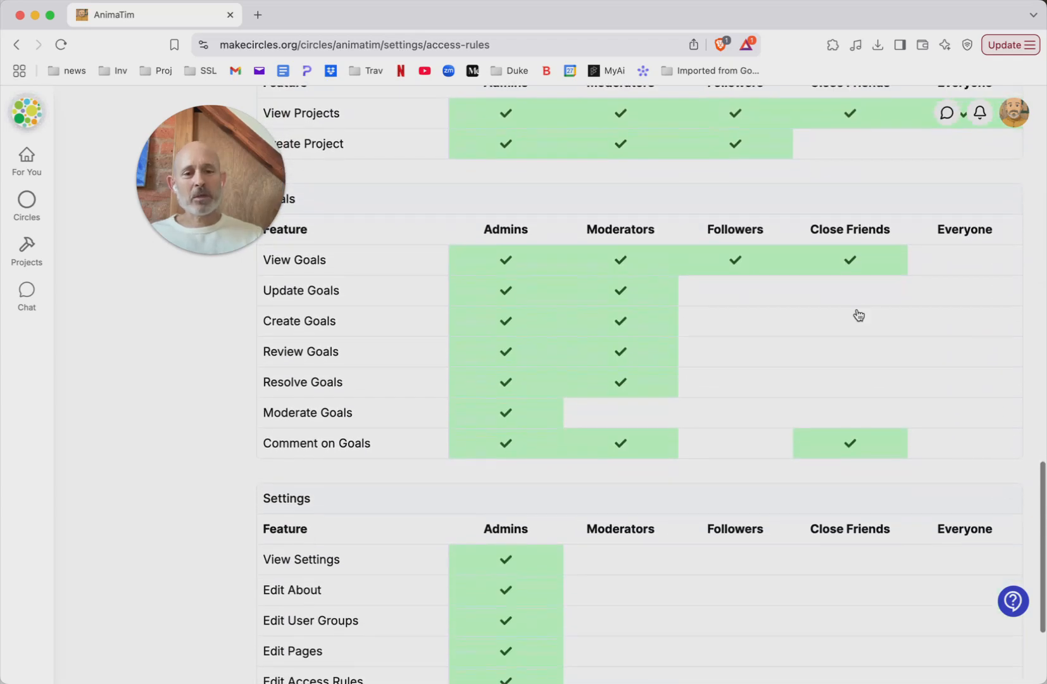
scroll(858, 314, up, 18)
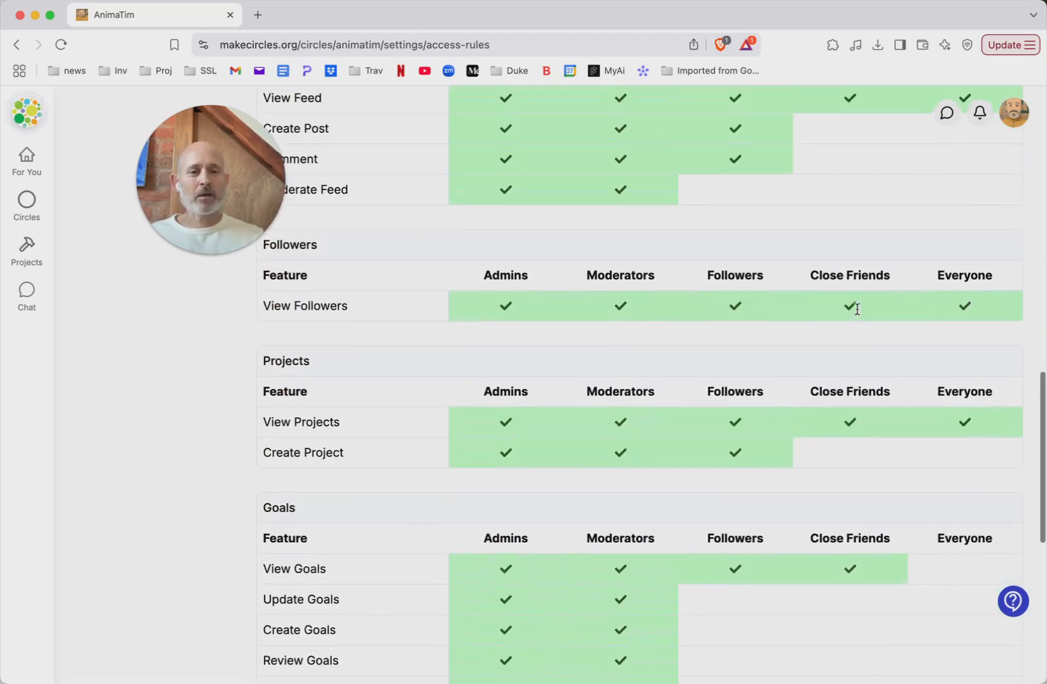
scroll(858, 309, up, 9)
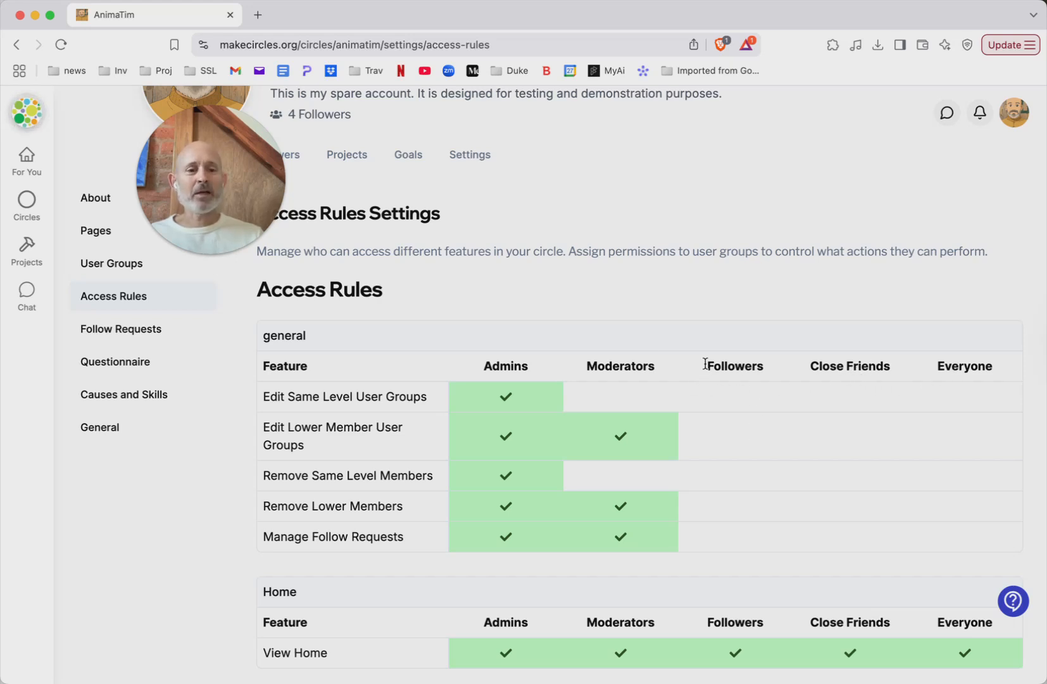
Step: Move the Close Friends user group above Followers in the circle's User Groups settings and save the changes
click(120, 268)
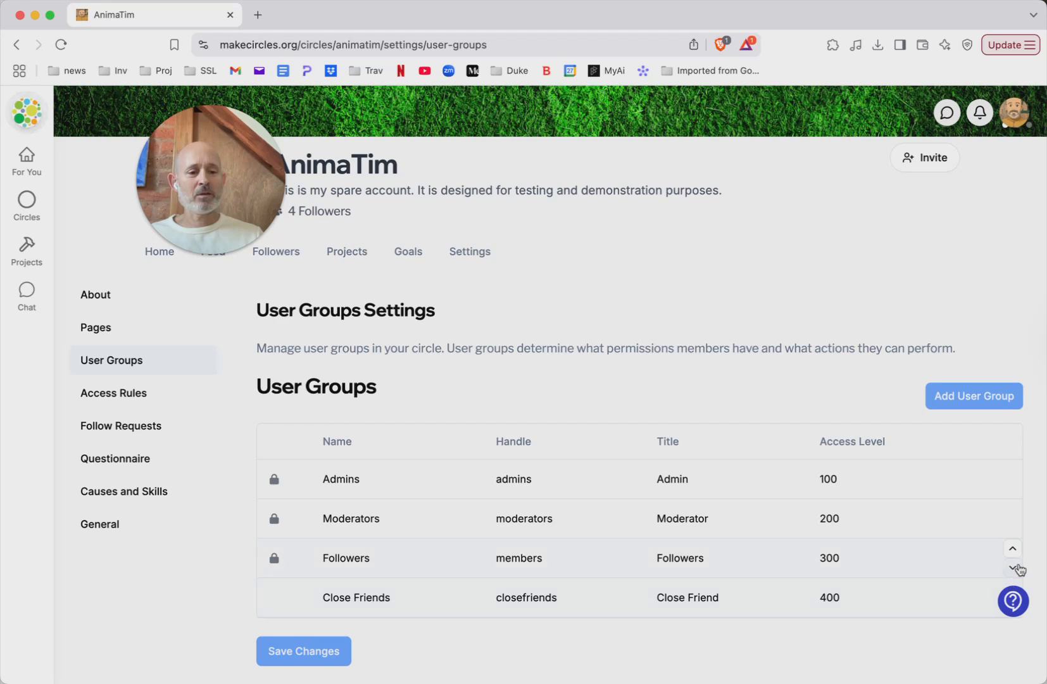
click(1014, 569)
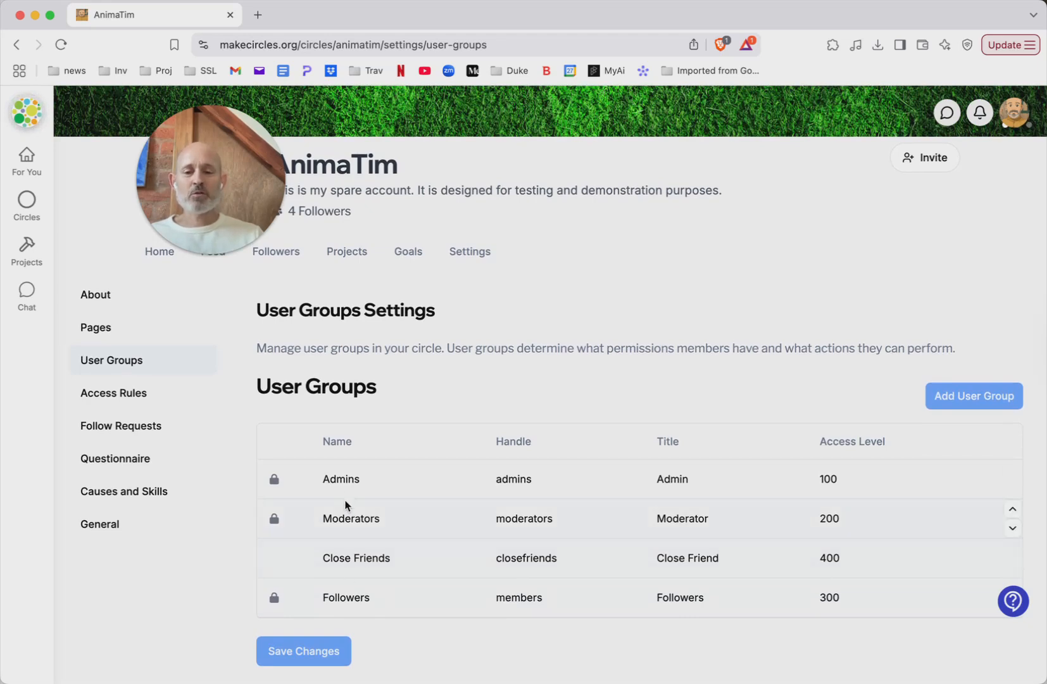
click(301, 657)
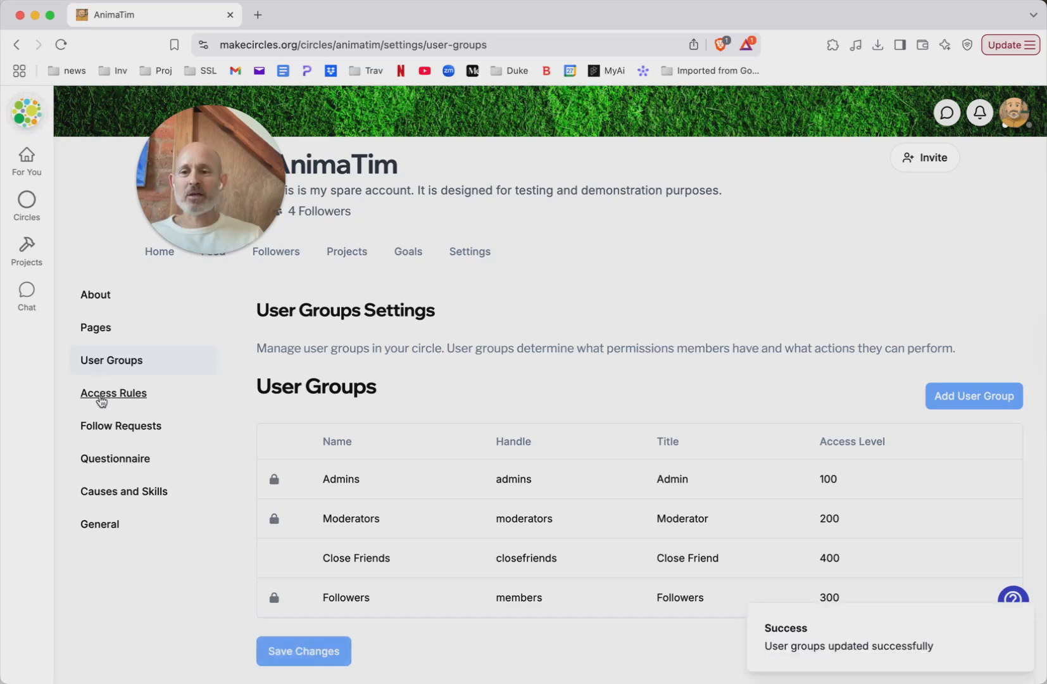
Step: Grant the Close Friends group the Create Post and Comment permissions in the Feed section of the Access Rules
click(101, 396)
scroll(639, 503, down, 4)
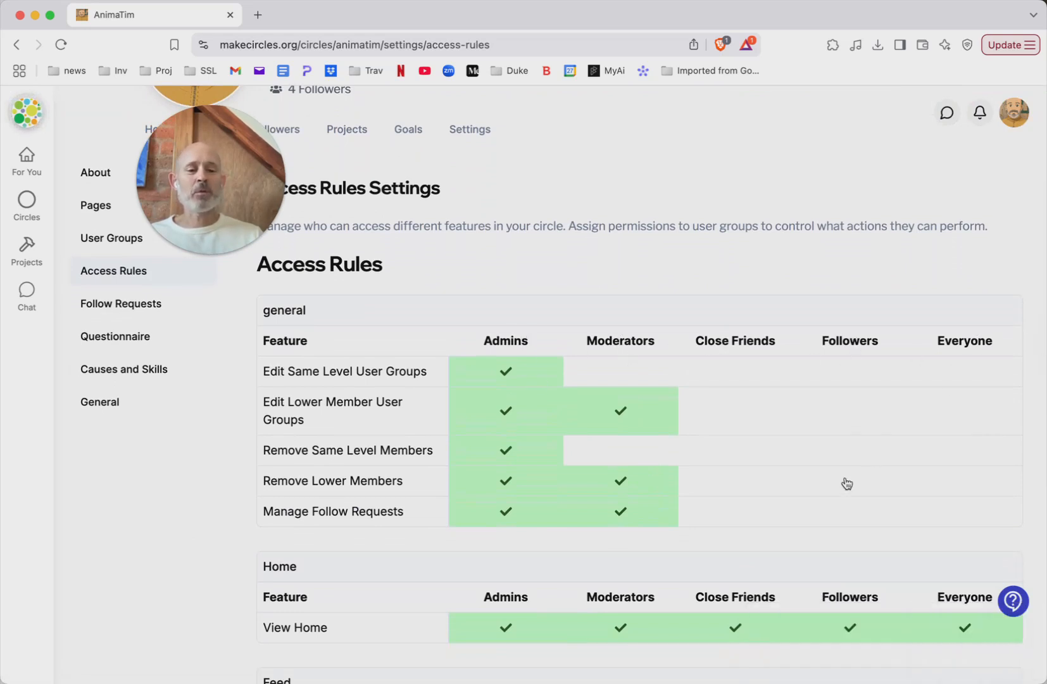
scroll(847, 484, down, 15)
scroll(846, 484, up, 5)
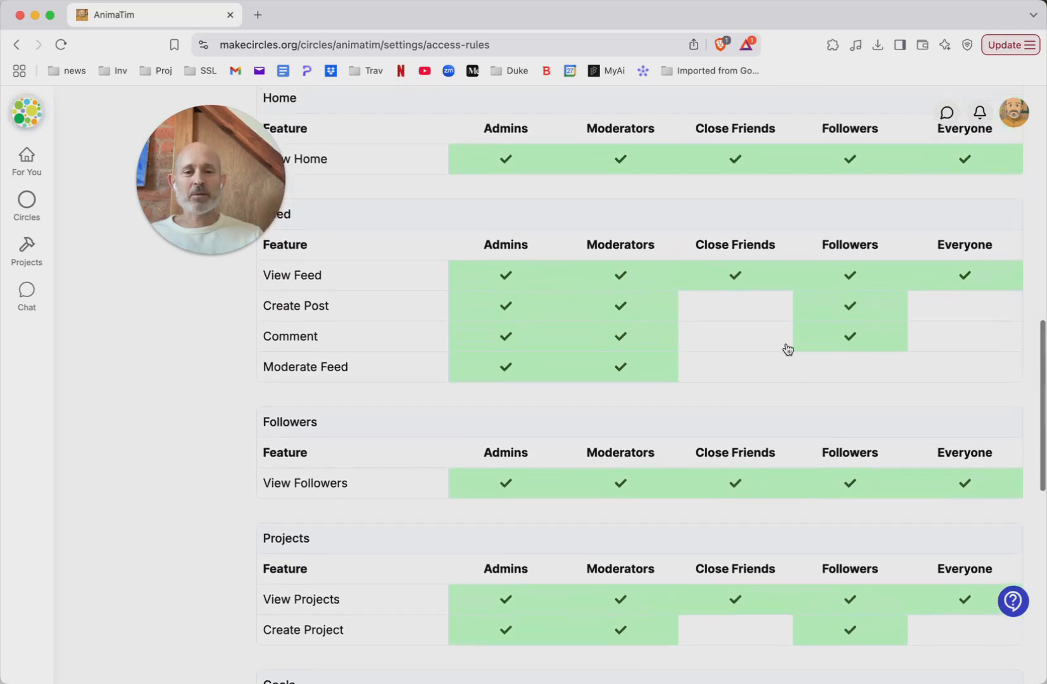
click(750, 313)
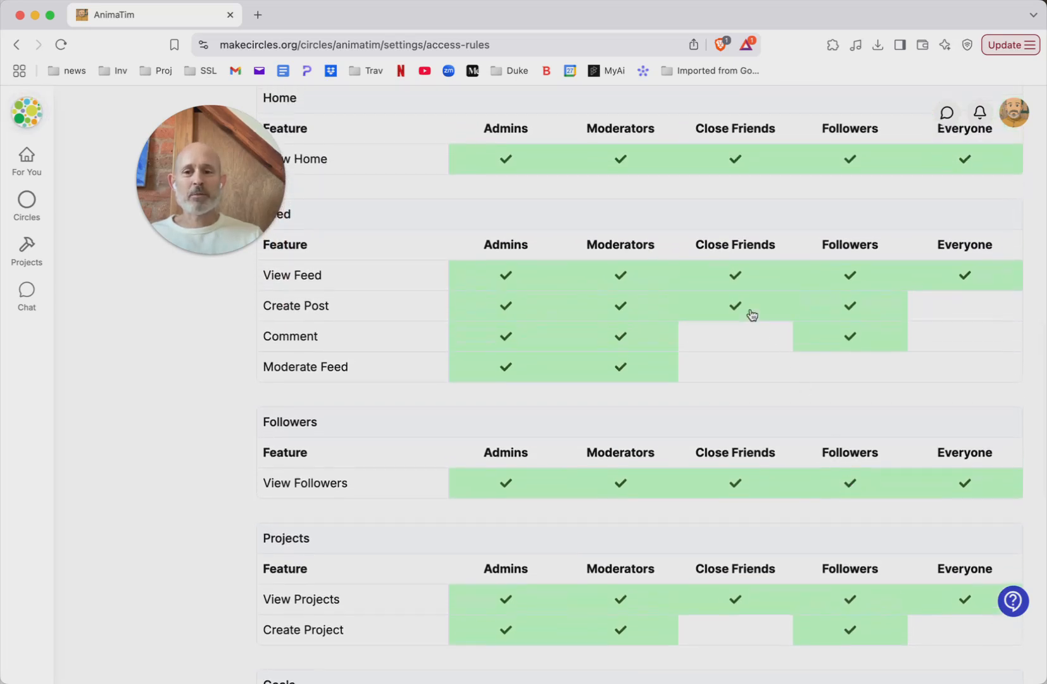
click(743, 347)
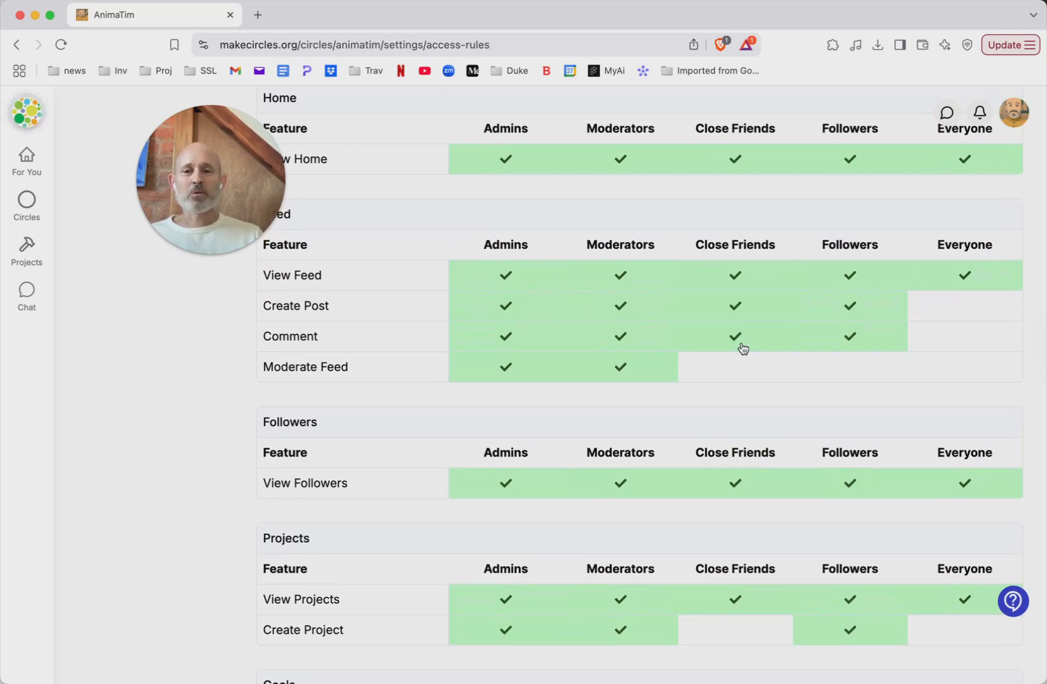
Step: Remove the Create Project permission from the Followers group and save the access rules
scroll(786, 345, down, 5)
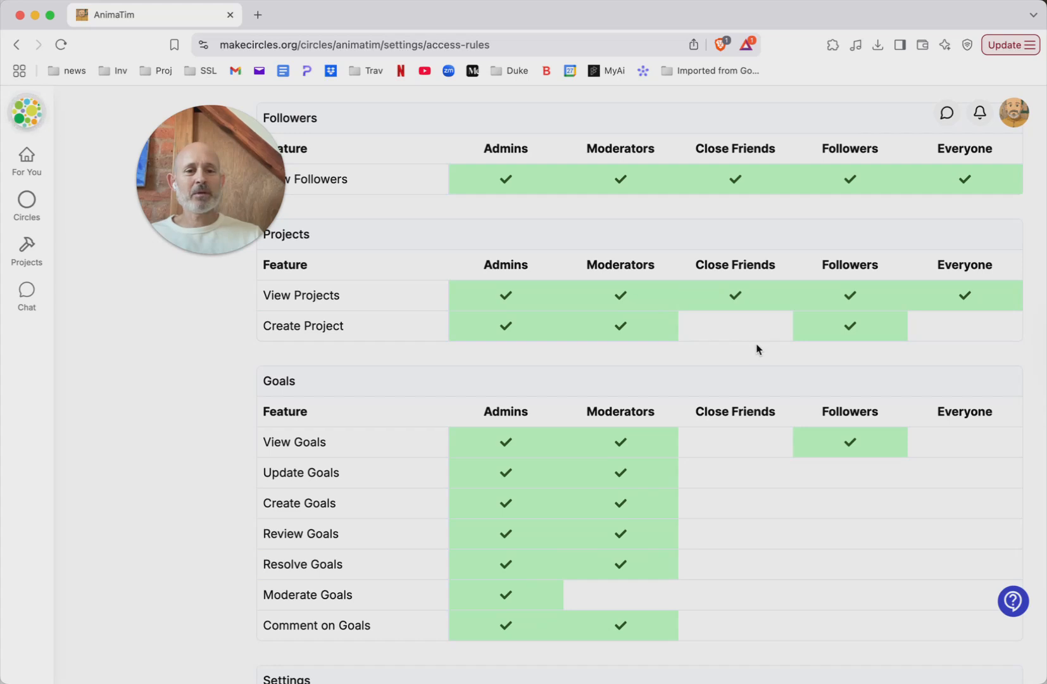
scroll(757, 348, up, 1)
scroll(757, 348, up, 1)
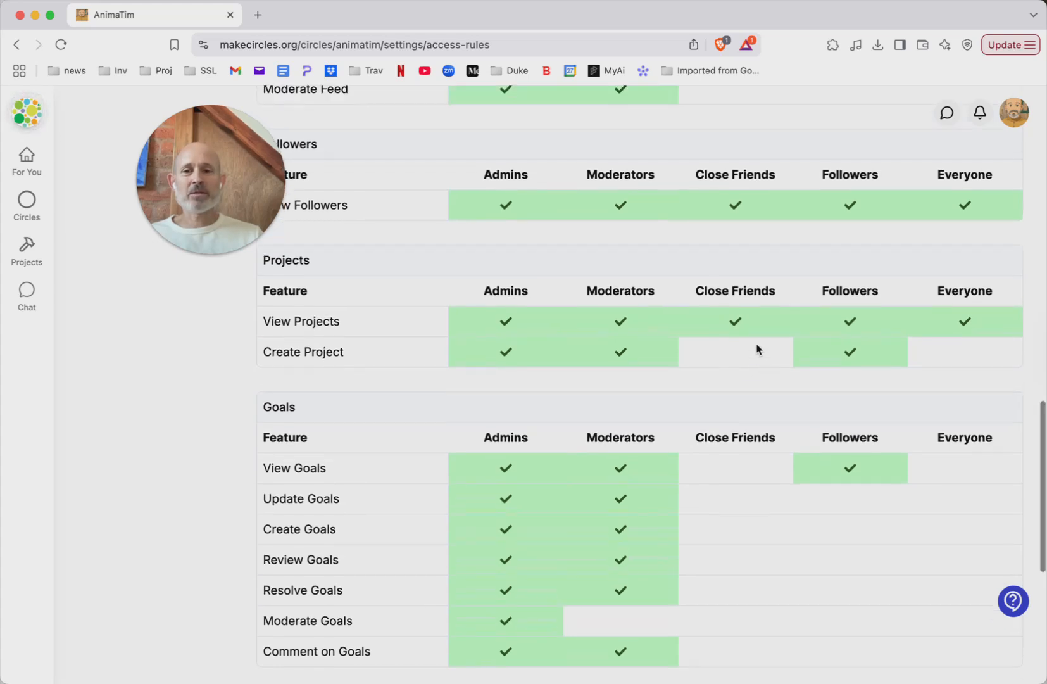
click(884, 365)
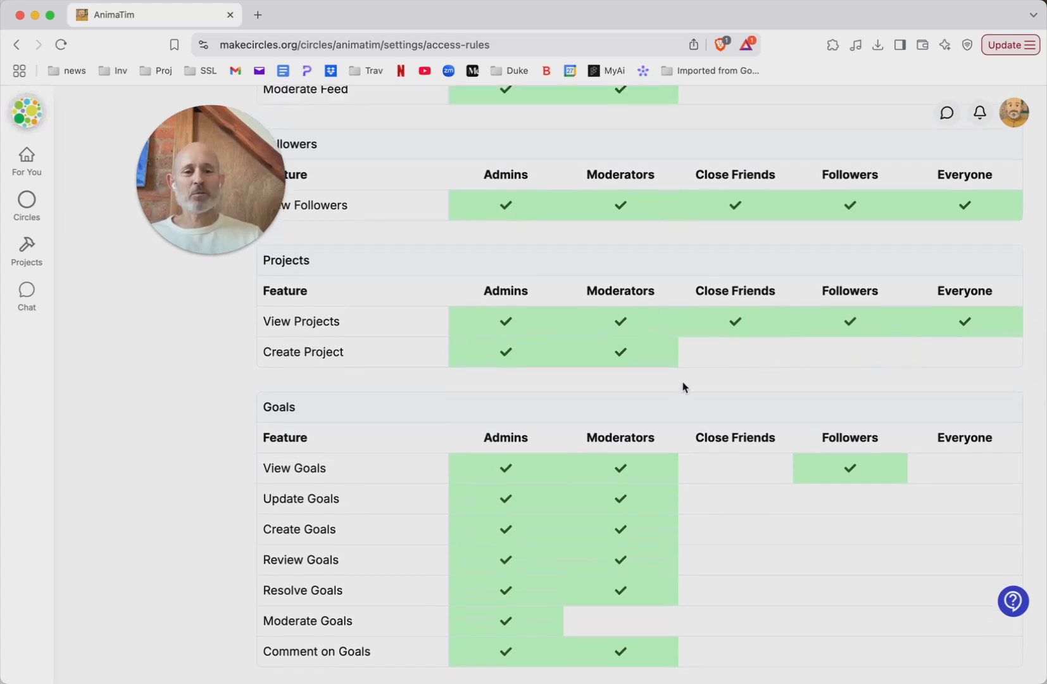
scroll(683, 386, down, 2)
scroll(683, 386, up, 9)
scroll(682, 386, up, 9)
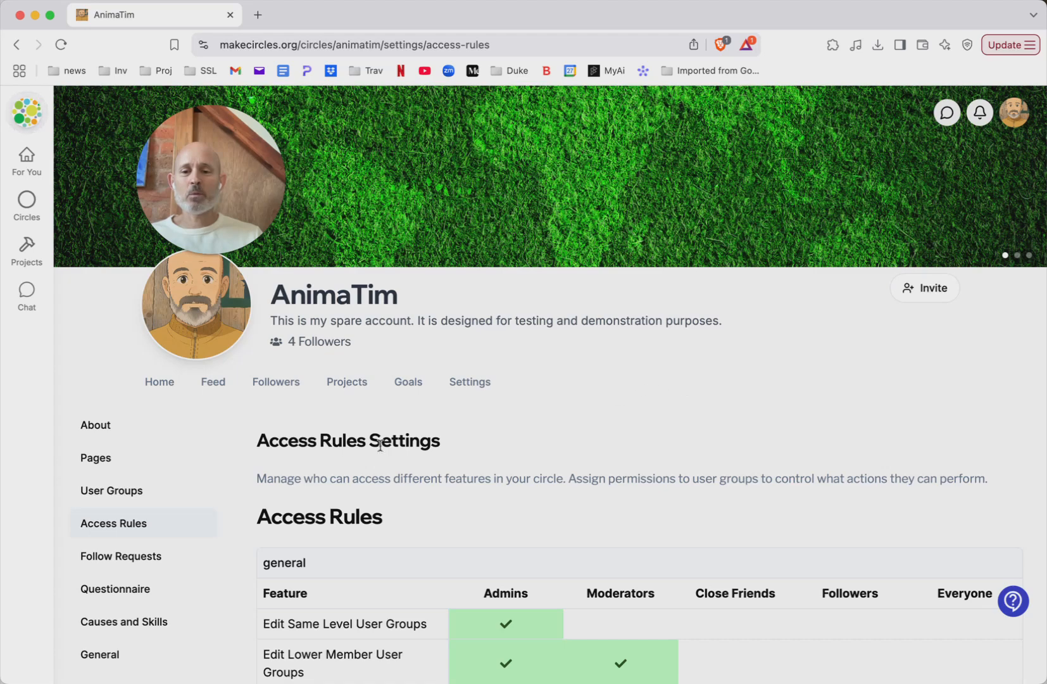
scroll(444, 430, down, 20)
click(304, 644)
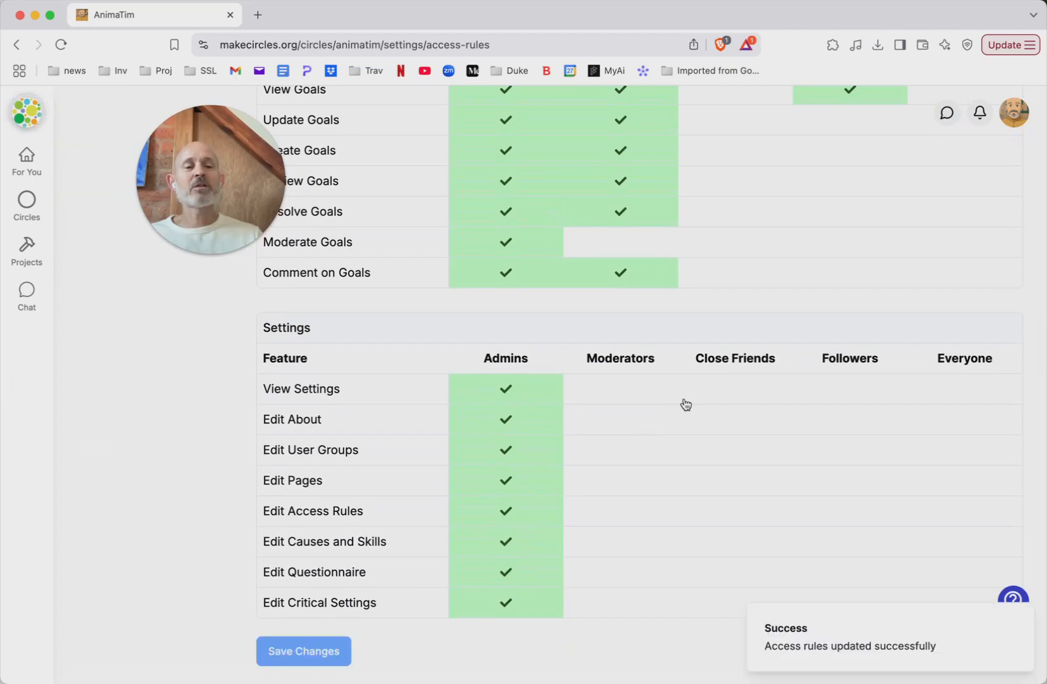
Step: Add the follower dated 4/11/2025 in the circle's Followers list to the Close Friends group and save
scroll(686, 404, up, 20)
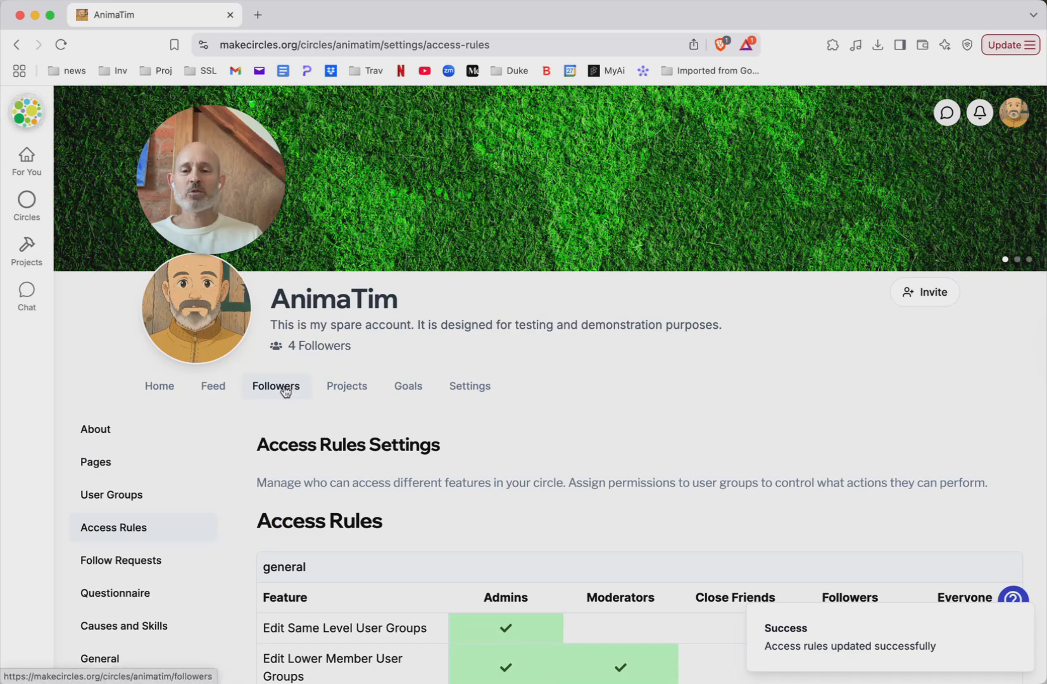
click(284, 390)
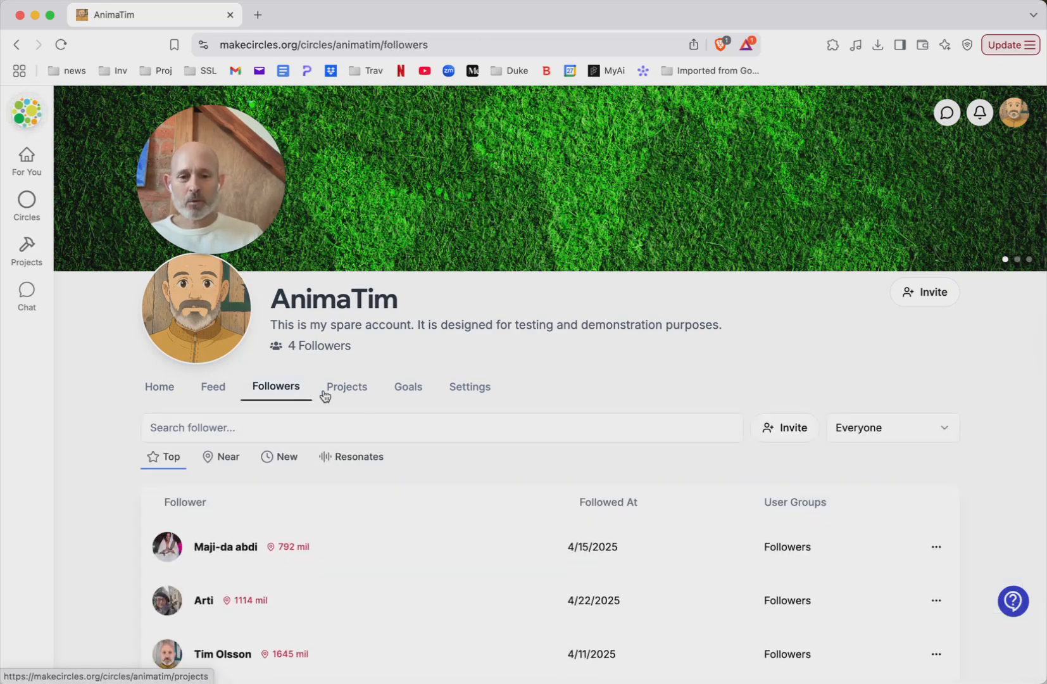
scroll(457, 439, down, 2)
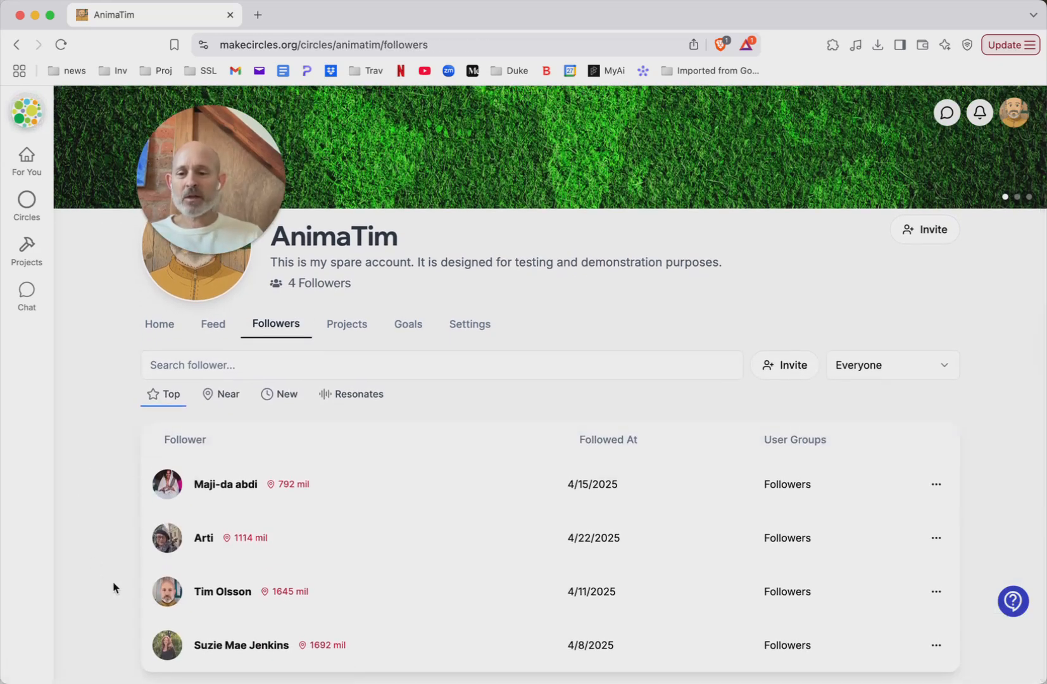
click(937, 592)
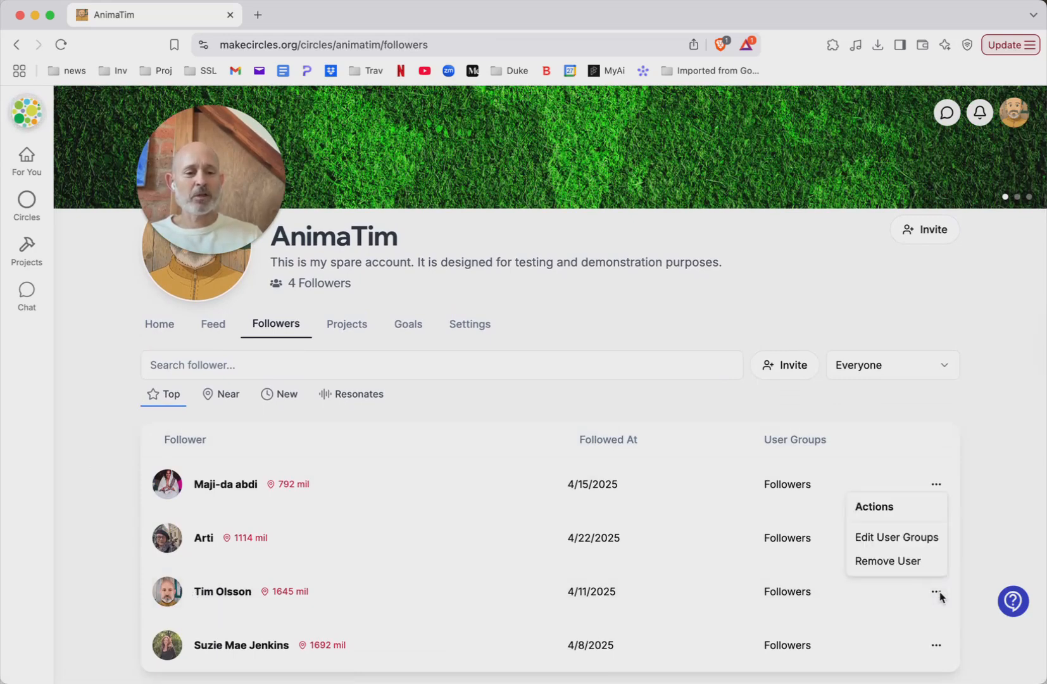
click(912, 539)
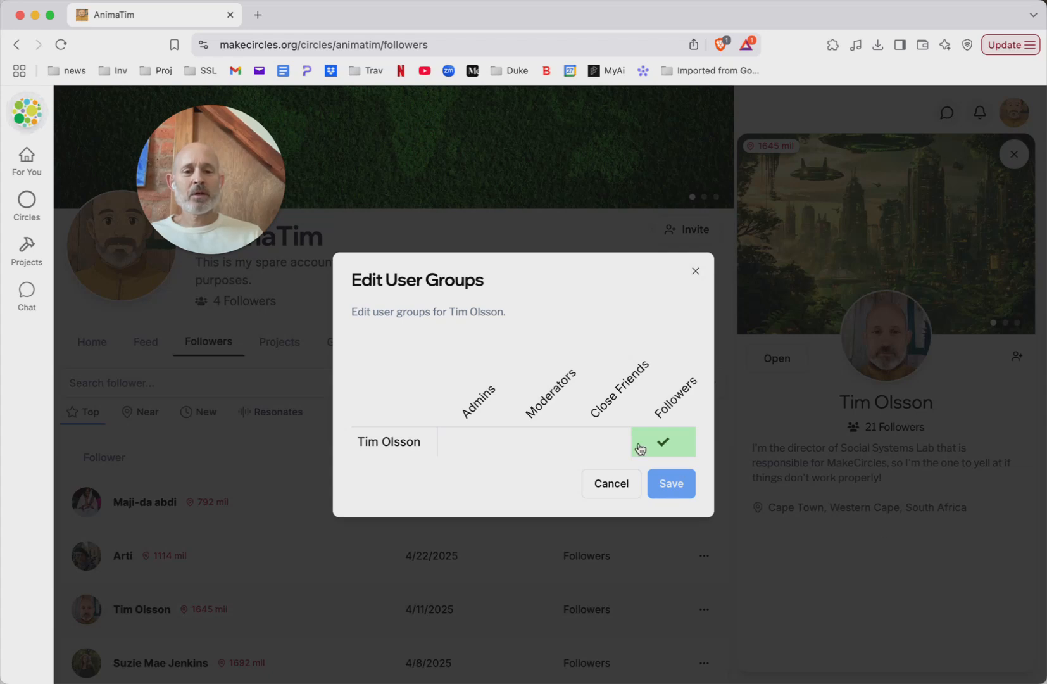
click(615, 449)
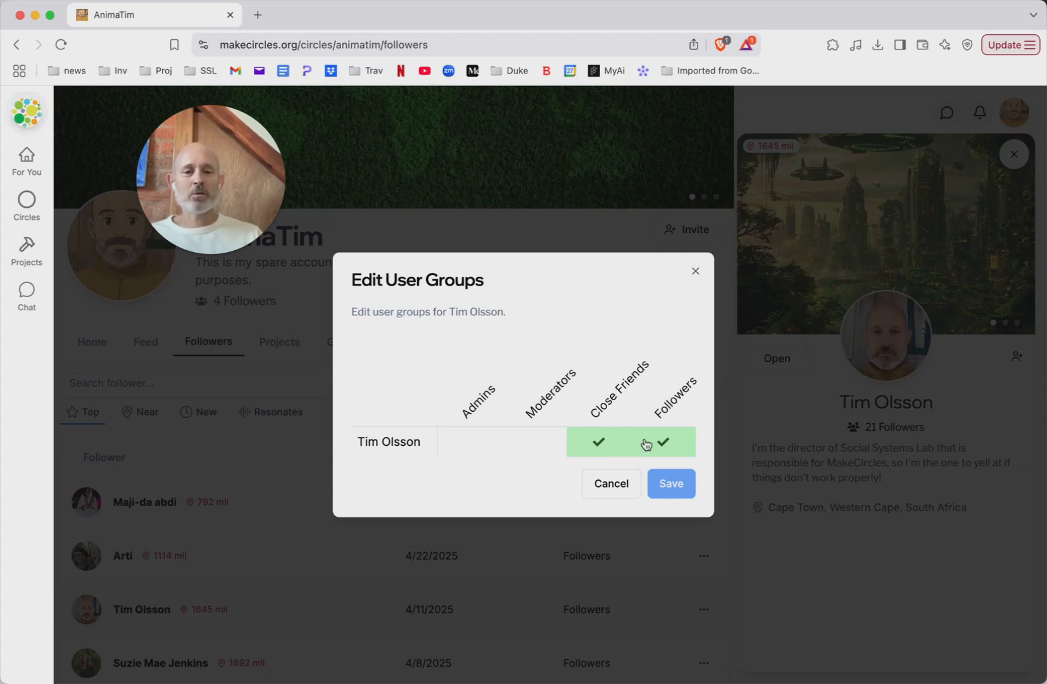
click(671, 491)
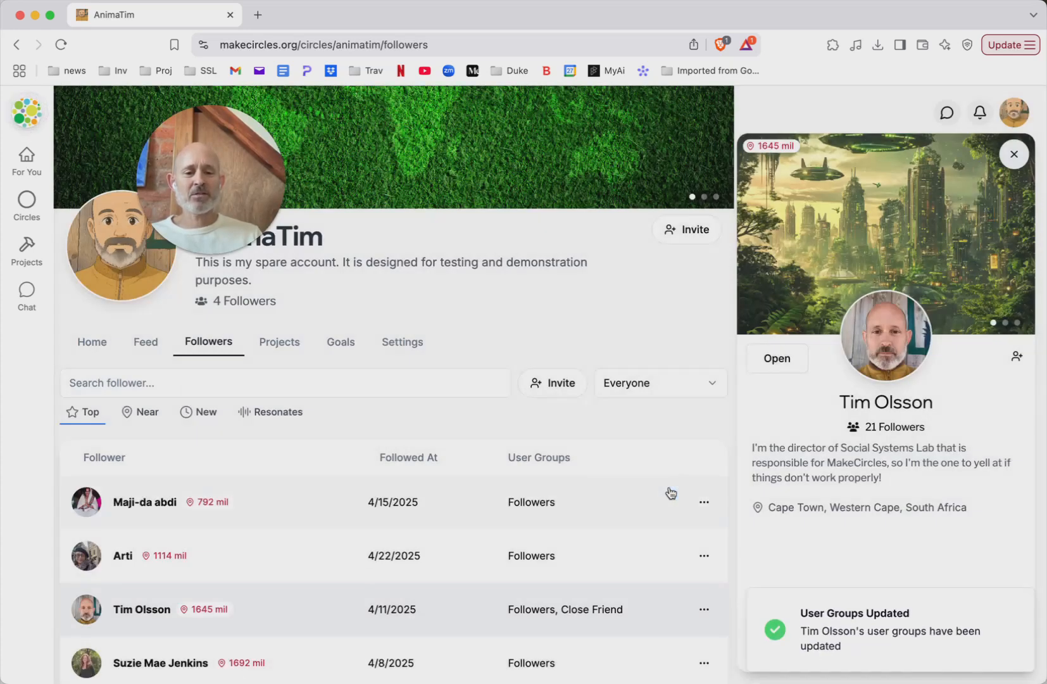
Step: Close the follower's profile preview and open the circle's Home page
scroll(469, 513, down, 1)
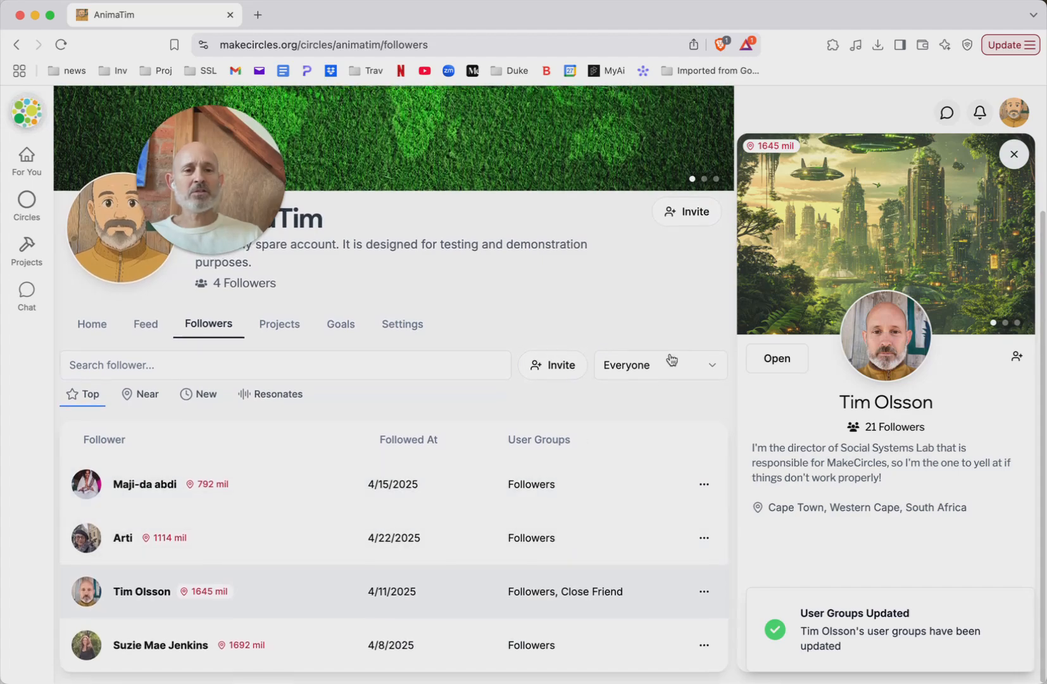
click(1013, 154)
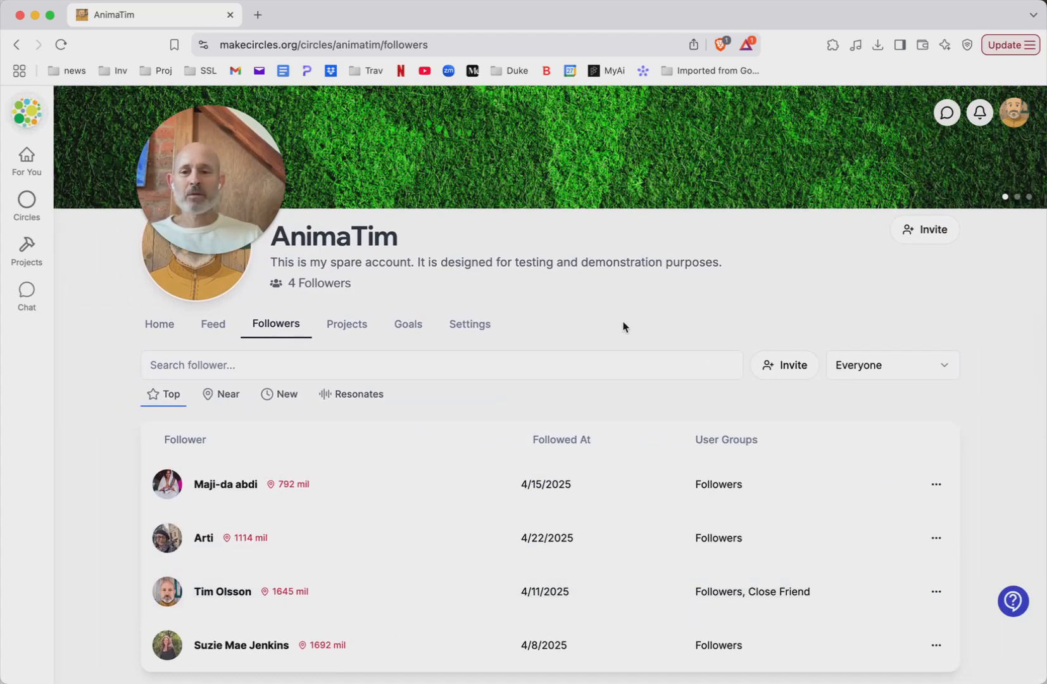
click(164, 328)
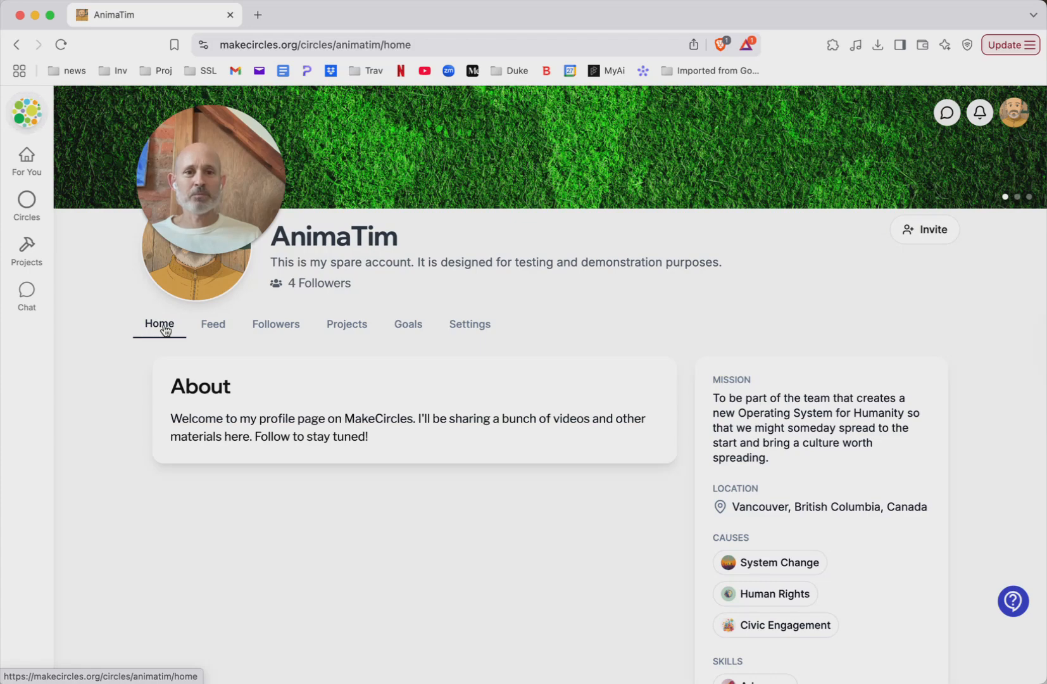